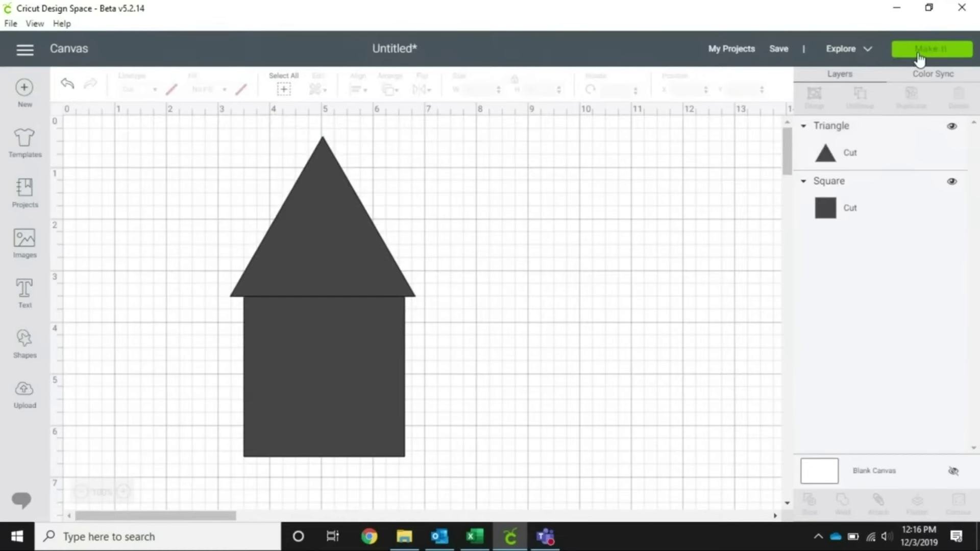
Preview how the separate triangle and square are laid out on the cutting mat, and return to the canvas
left_click(913, 50)
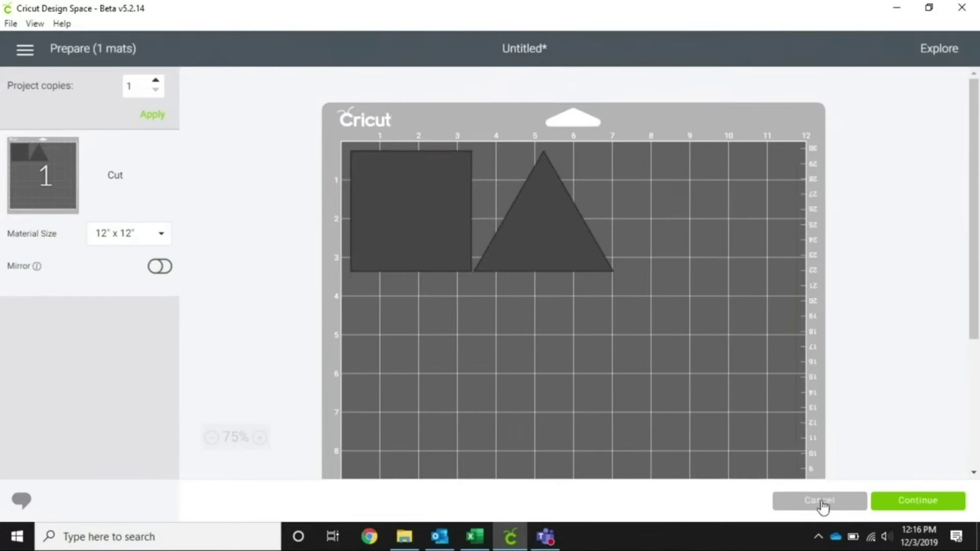
left_click(819, 501)
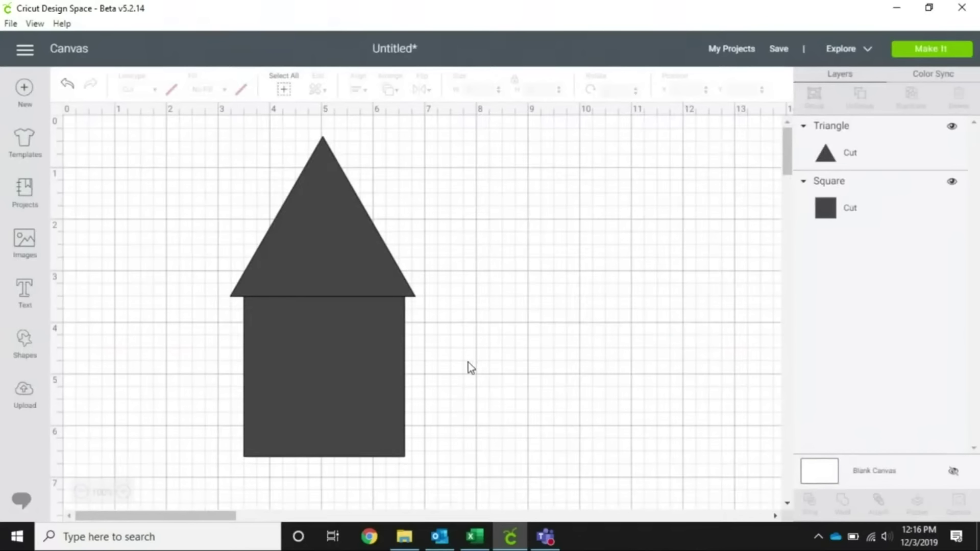
Weld the triangle and square into a single house shape and check its layout on the cutting mat
left_click_drag(492, 376, 199, 272)
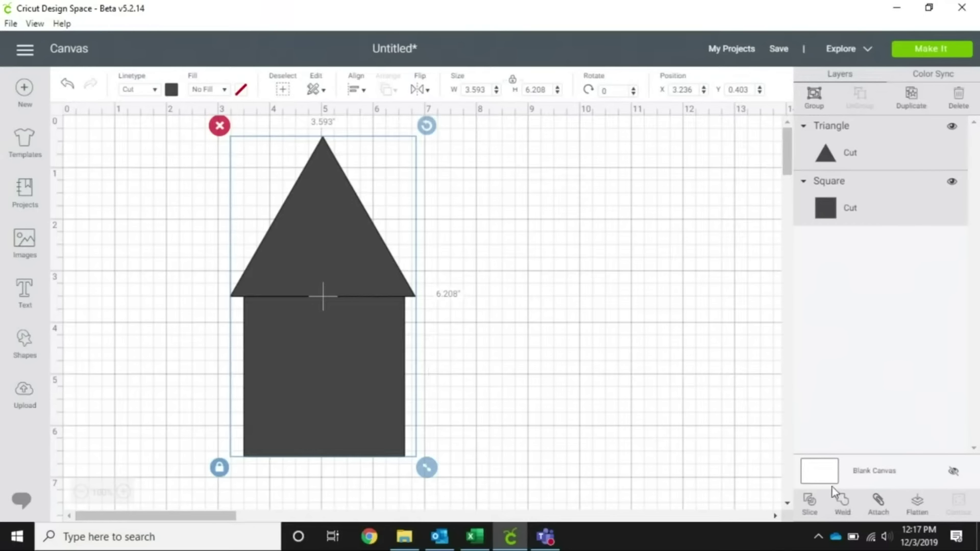
left_click(842, 503)
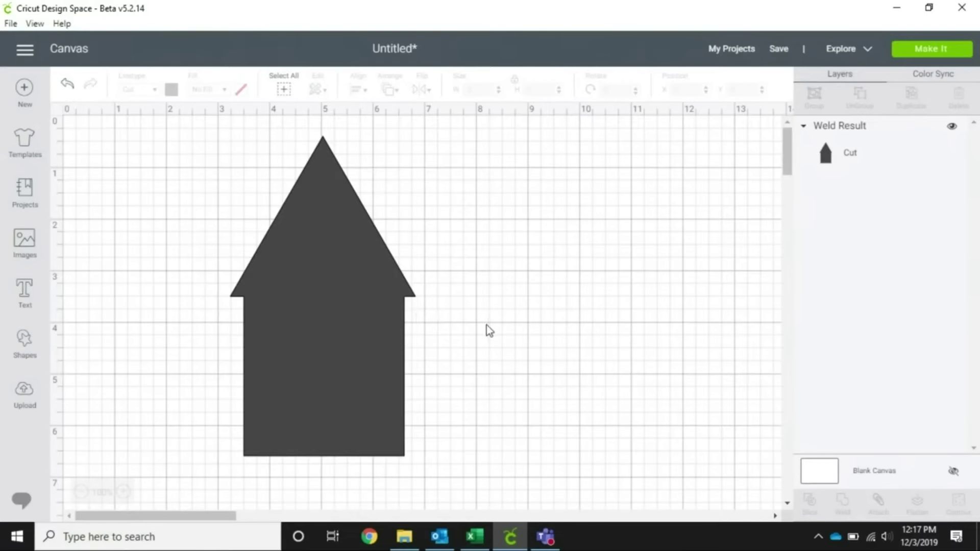
left_click(923, 46)
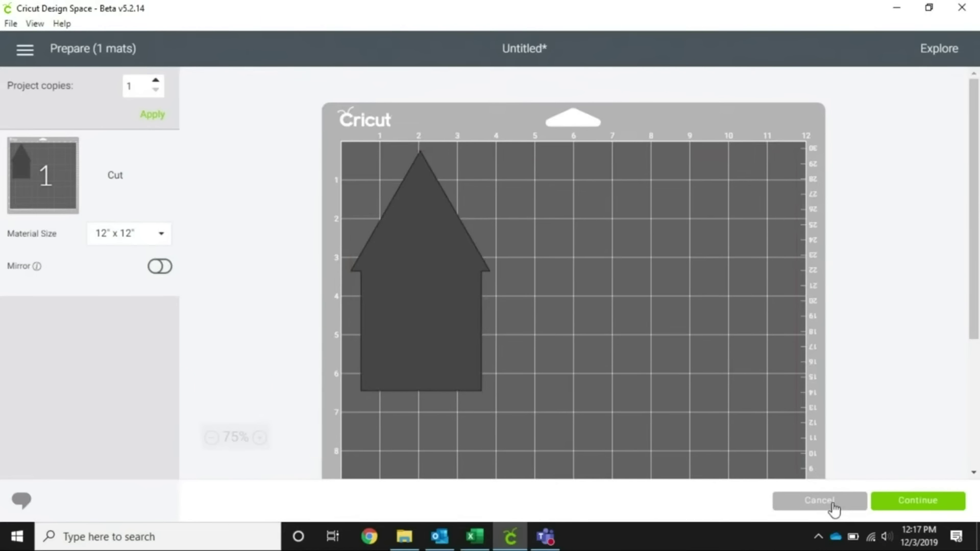
left_click(834, 507)
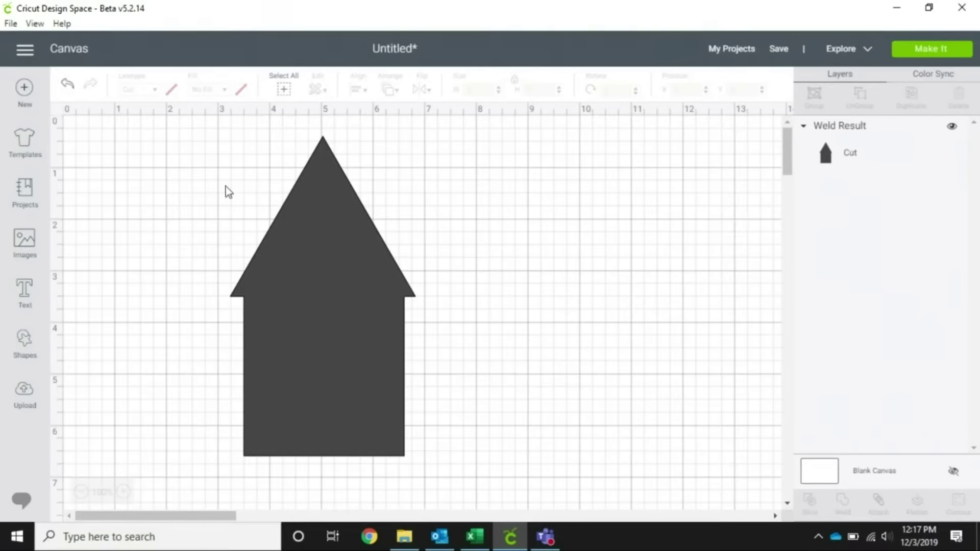
Undo the weld and delete both the triangle and the square from the canvas
left_click(307, 292)
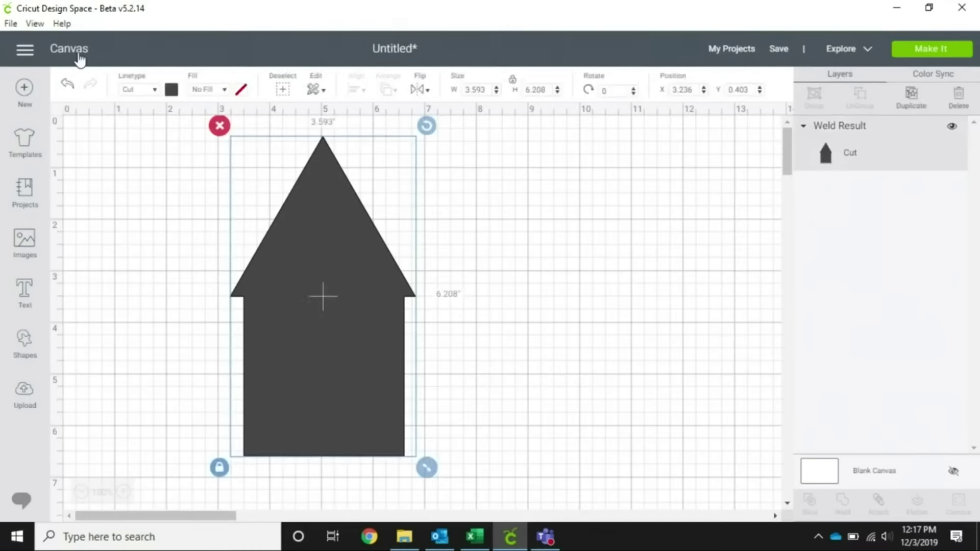
left_click(67, 84)
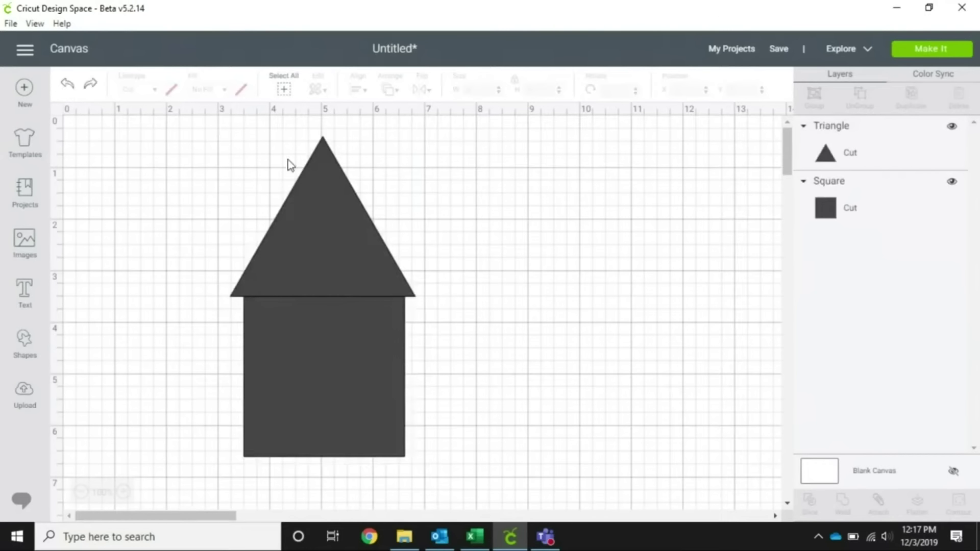
mouse_move(317, 259)
left_mouse_down()
mouse_move(567, 298)
mouse_move(225, 230)
mouse_move(333, 274)
mouse_move(318, 255)
mouse_move(324, 260)
left_mouse_up()
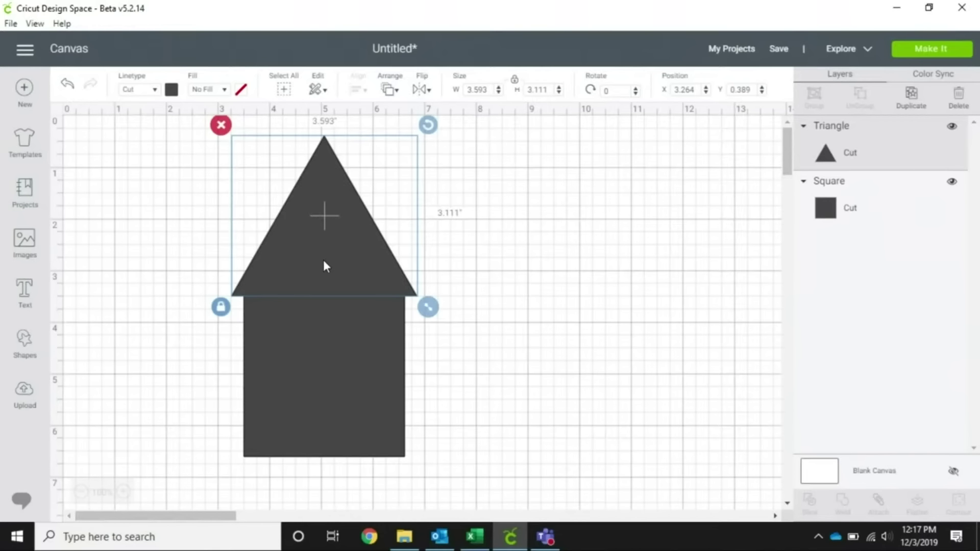
left_click(224, 129)
left_click(268, 319)
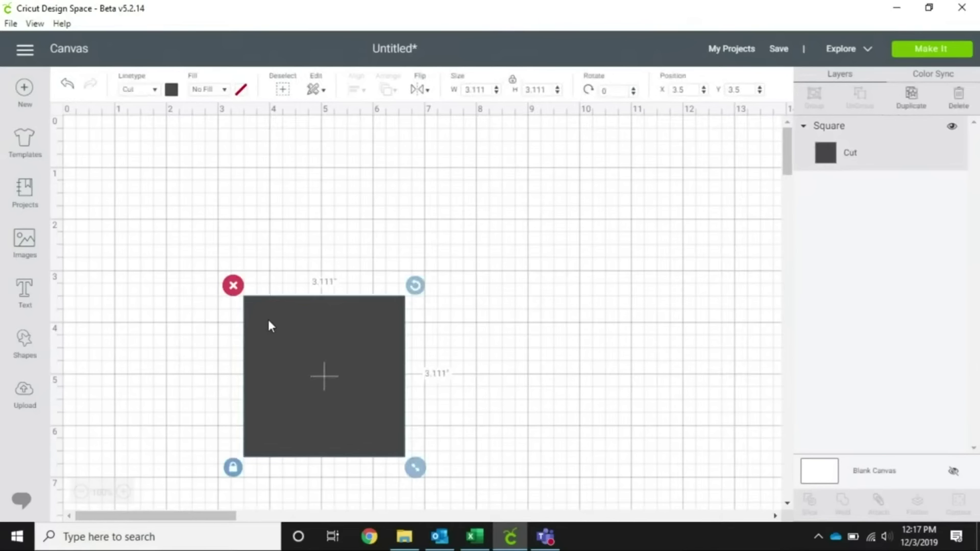
left_click(232, 287)
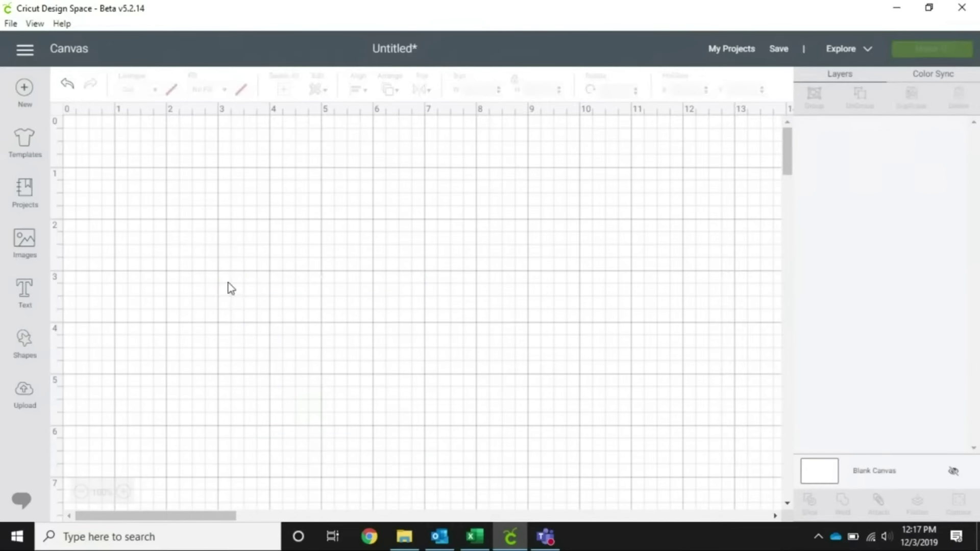
Add the text "Hello" and set its font to Alexis Mattox - Emma Rae
left_click(25, 299)
type("Hello")
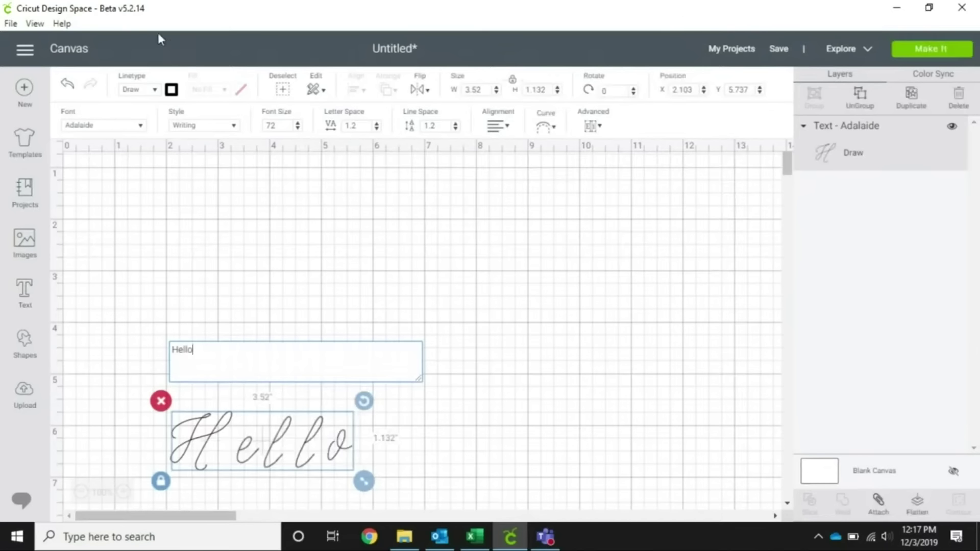
left_click(234, 128)
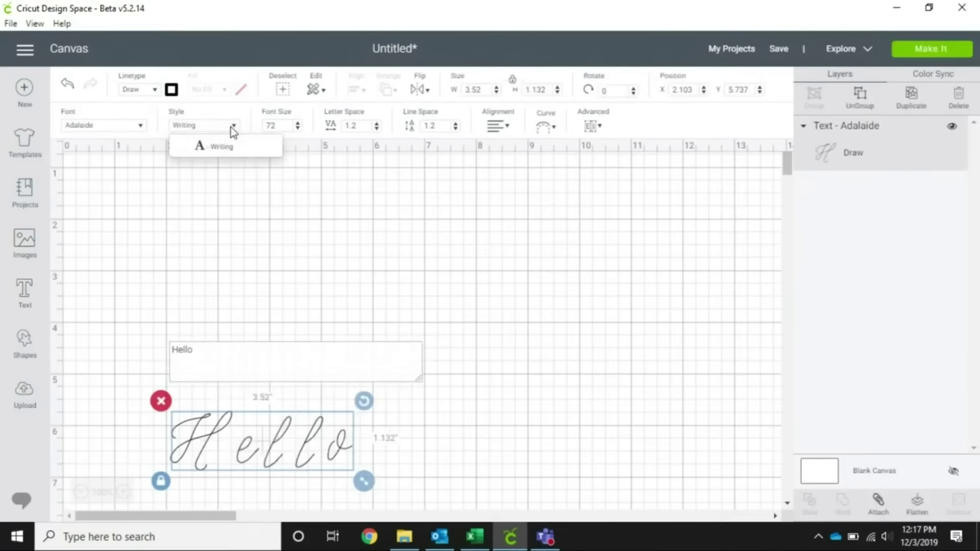
left_click(134, 124)
scroll(139, 127, "down", 1)
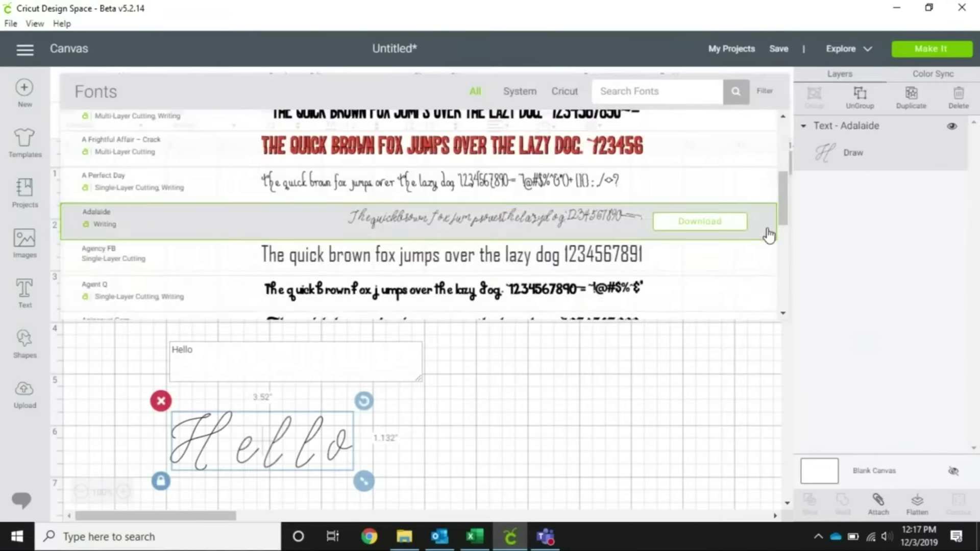
left_click_drag(782, 219, 781, 255)
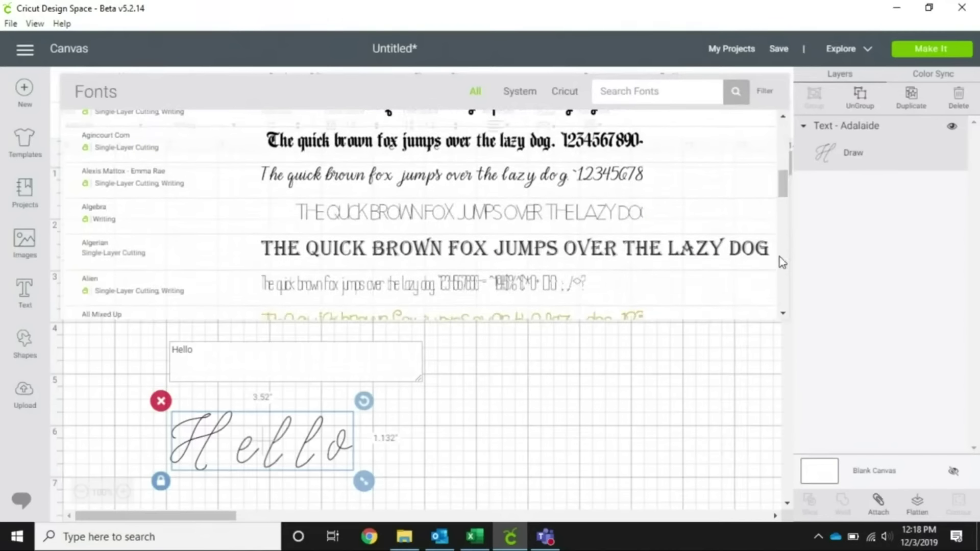
left_click(484, 185)
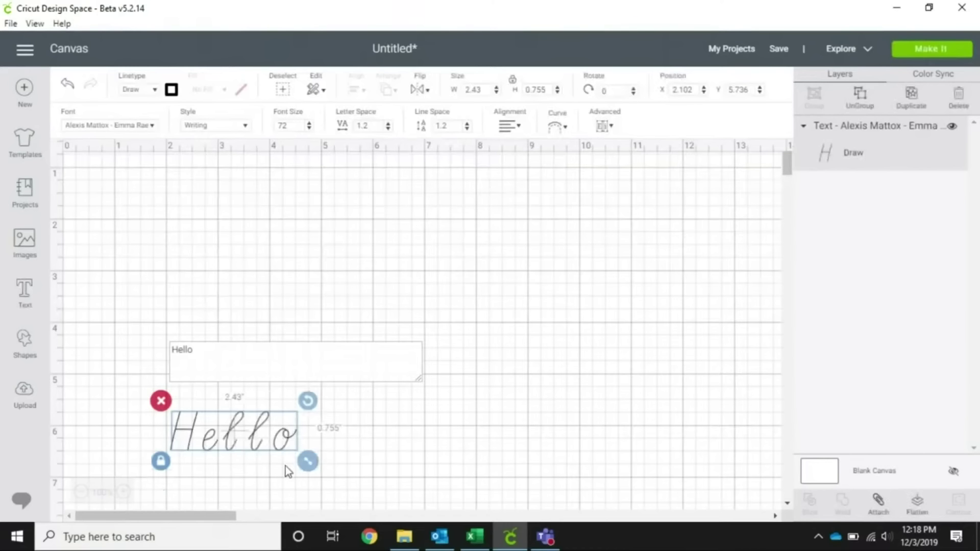
Change the Hello text's linetype to Cut and its style to Regular
left_click(154, 91)
left_click(149, 108)
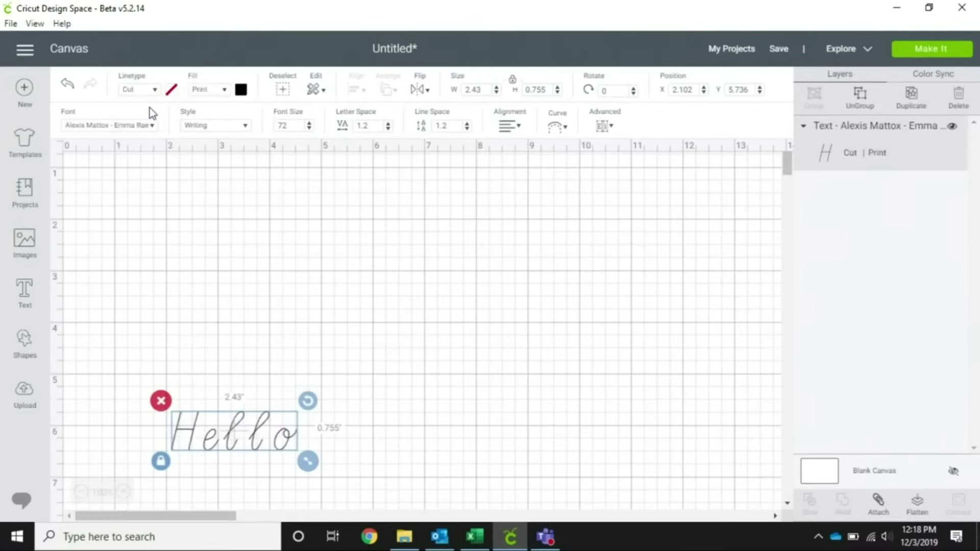
left_click(241, 126)
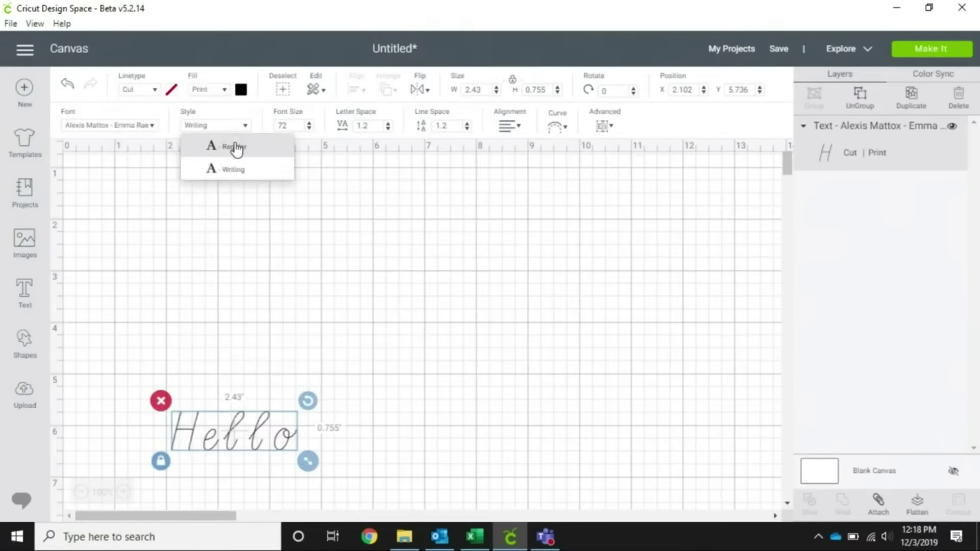
left_click(234, 148)
left_click(228, 400)
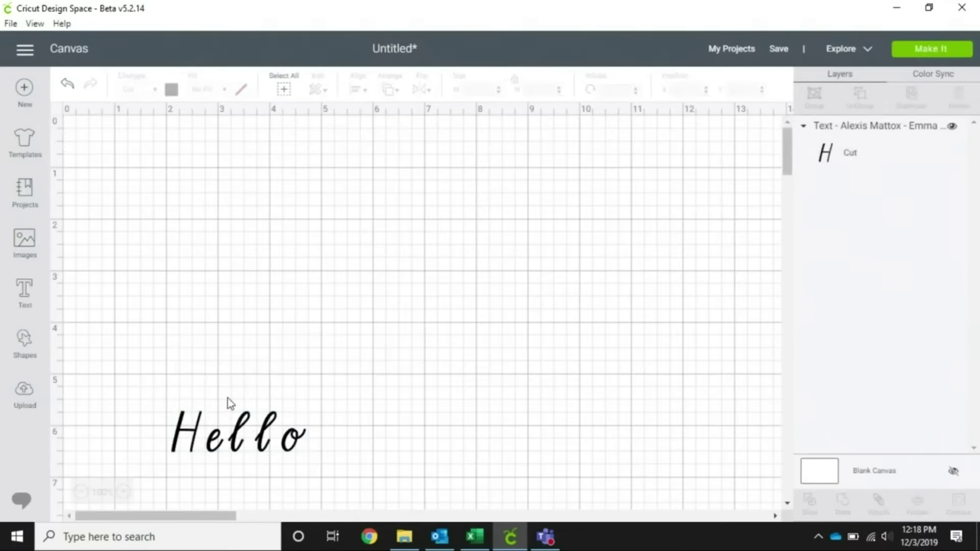
Move the Hello text up the canvas and enlarge it proportionally to about 6.88 inches wide
left_click(242, 434)
left_click_drag(245, 436, 277, 234)
left_click_drag(357, 265, 570, 370)
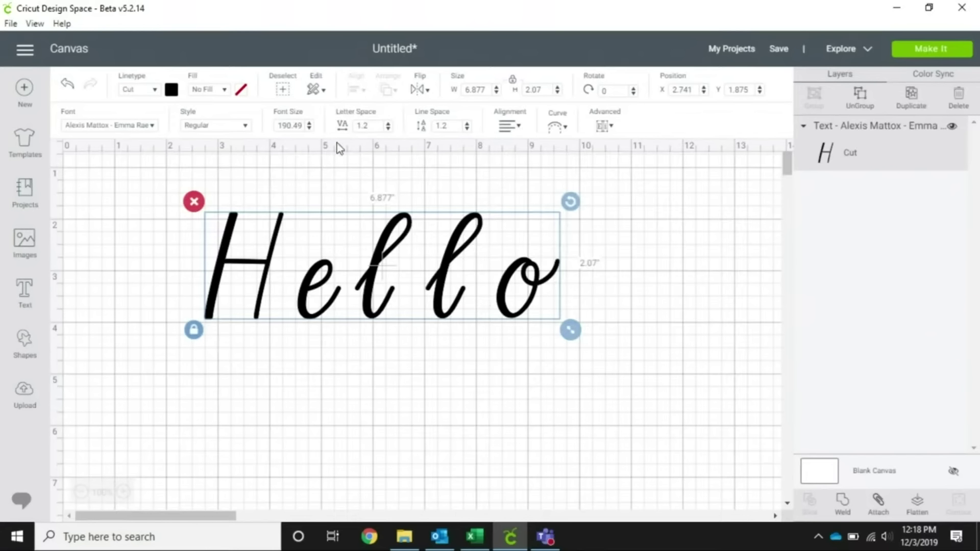
Set the Hello text's letter space to 0 and ungroup it into individual letters
left_click(374, 125)
left_click_drag(378, 126, 345, 127)
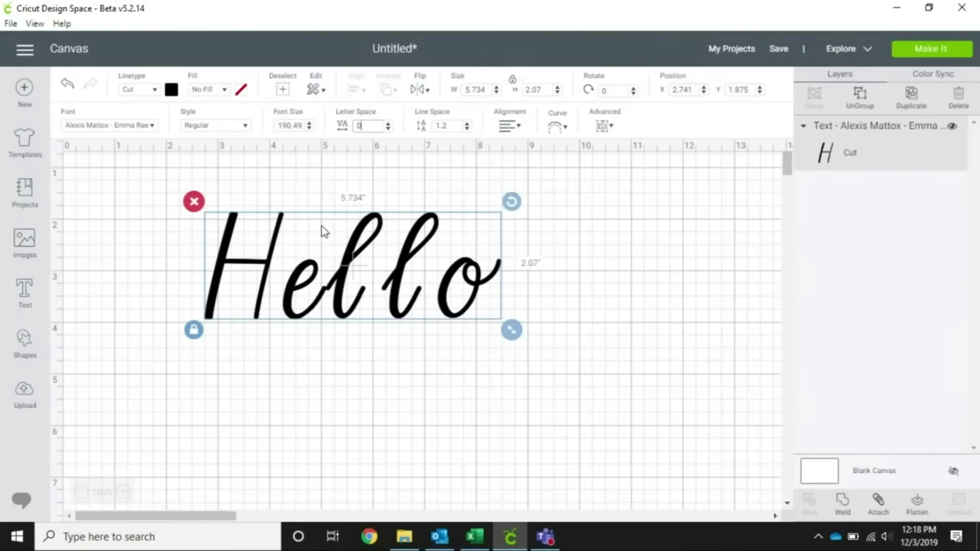
right_click(329, 287)
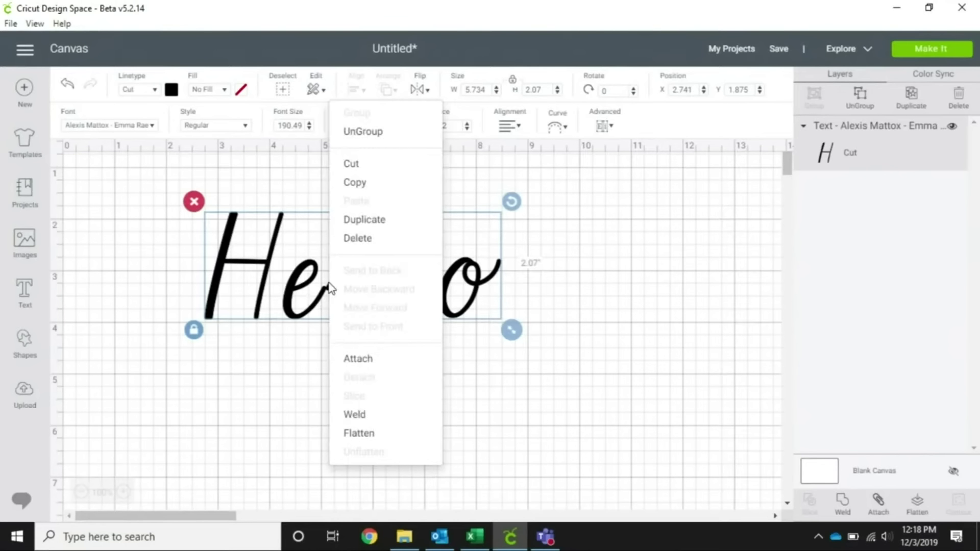
left_click(374, 135)
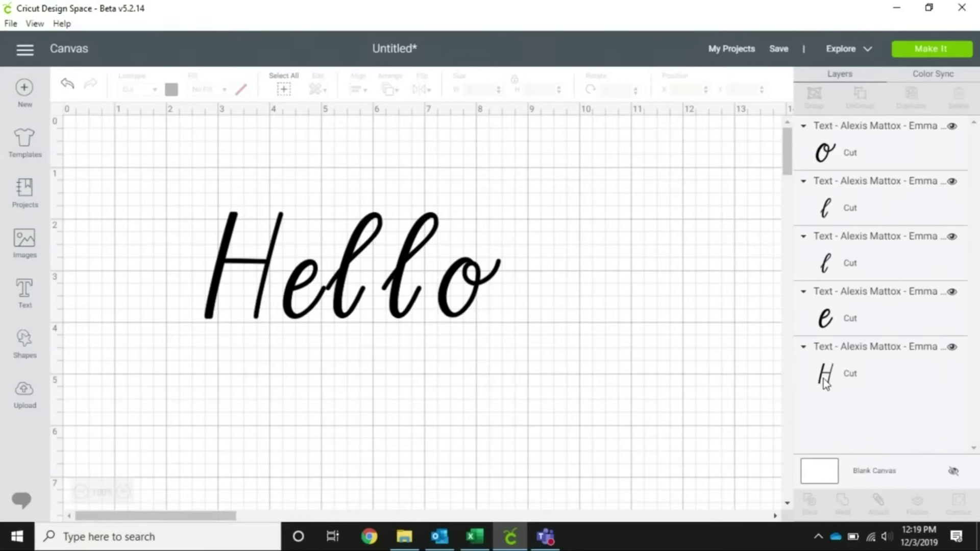
Move the o against the second l, and both of them against the first l, so the letters overlap
left_click(471, 279)
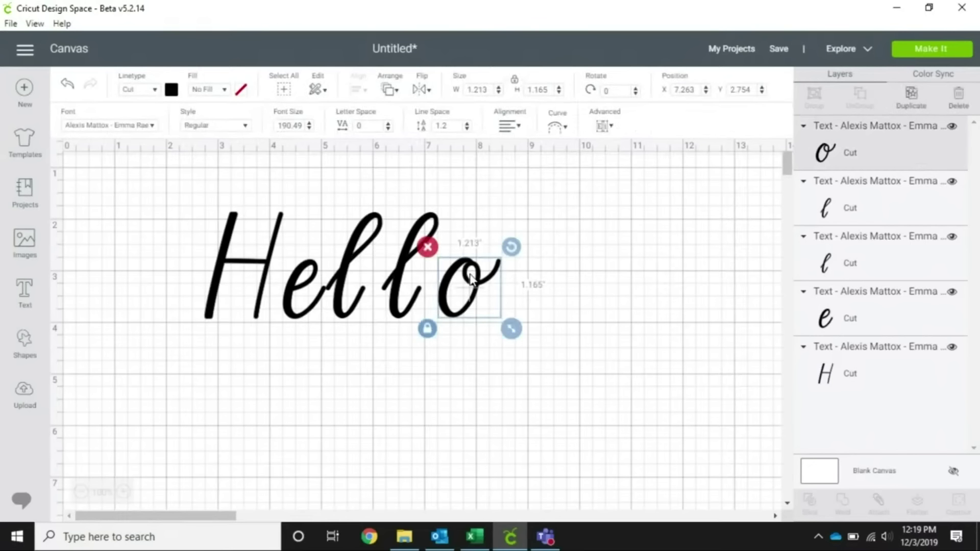
left_click_drag(471, 279, 382, 281)
left_click(482, 283)
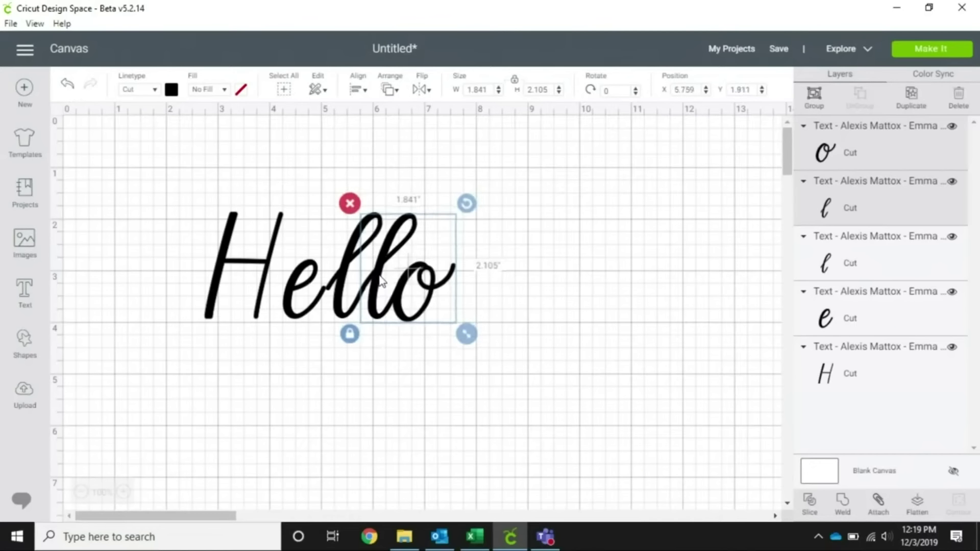
left_click(564, 233)
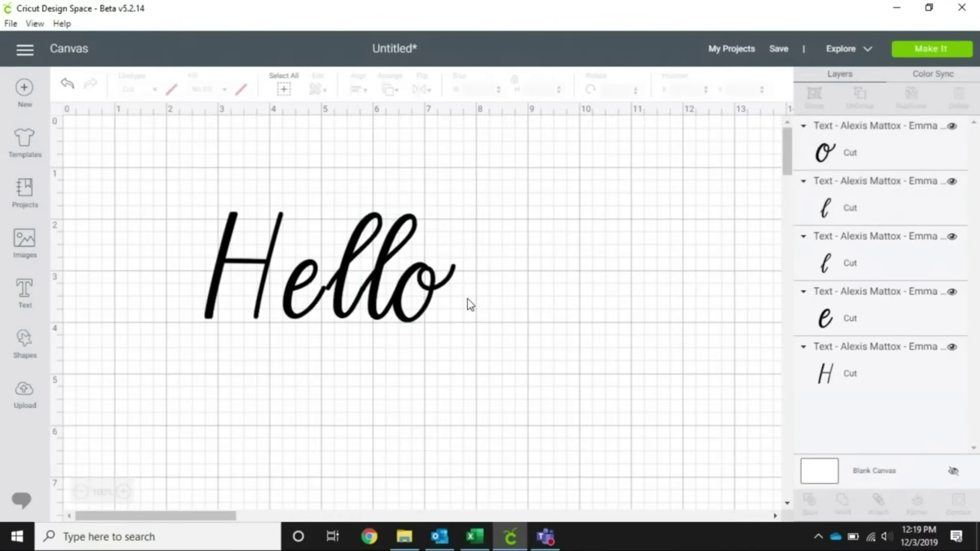
Shift the letters "llo" onto the e, and the letters "ello" slightly closer to the H
left_click_drag(467, 299, 337, 263)
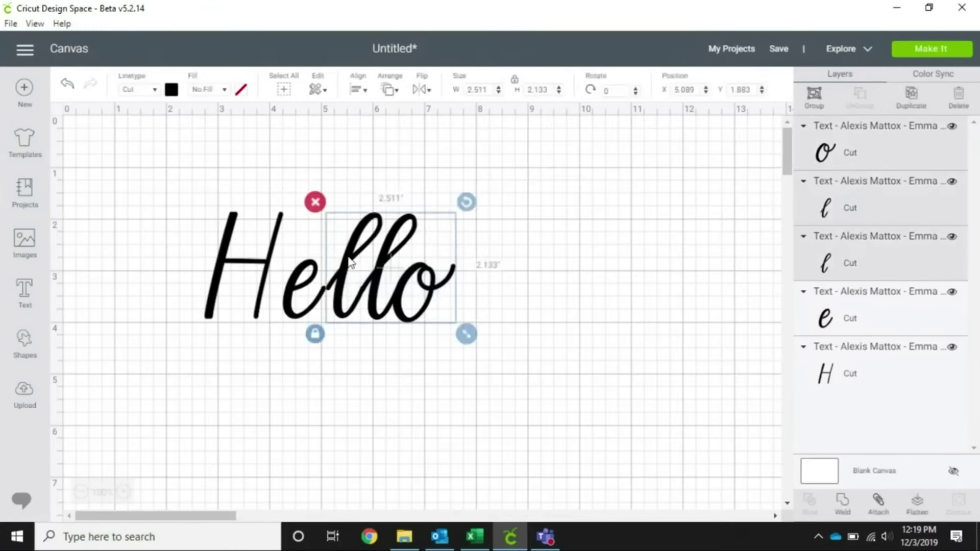
left_click_drag(393, 280, 388, 281)
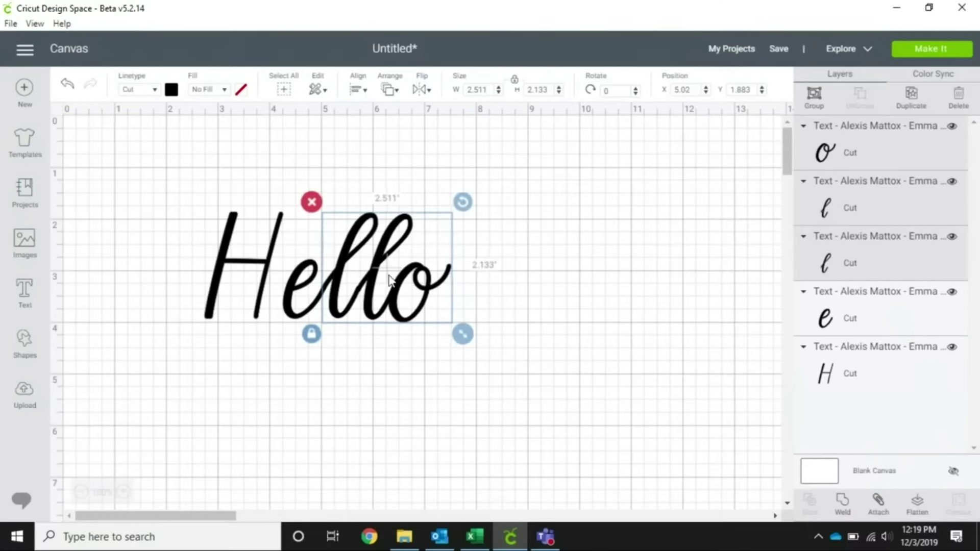
left_click(501, 265)
left_click_drag(453, 300, 285, 266)
left_click_drag(355, 295, 351, 294)
Select all five letters and enlarge them proportionally to about 8.33 inches wide
left_click(546, 259)
left_click_drag(479, 283, 182, 233)
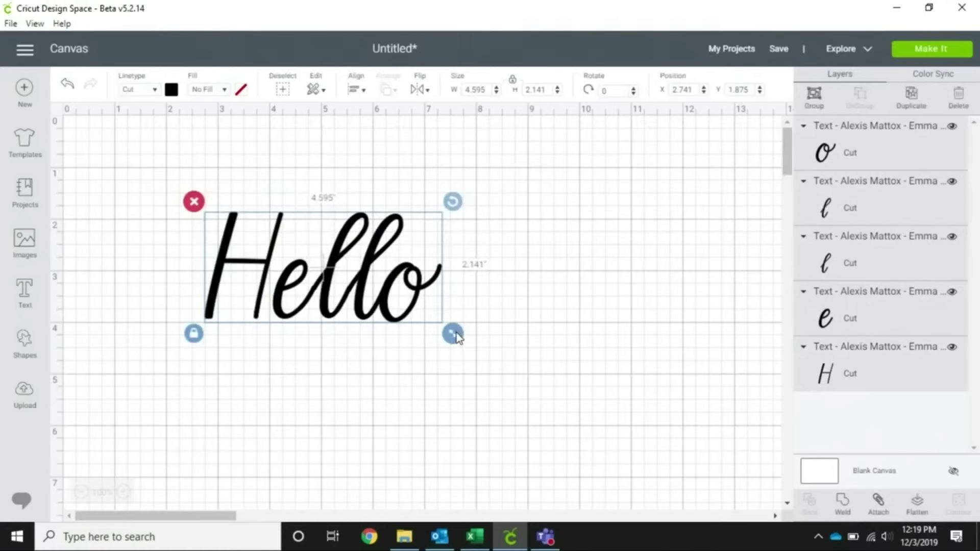
left_click_drag(456, 337, 650, 378)
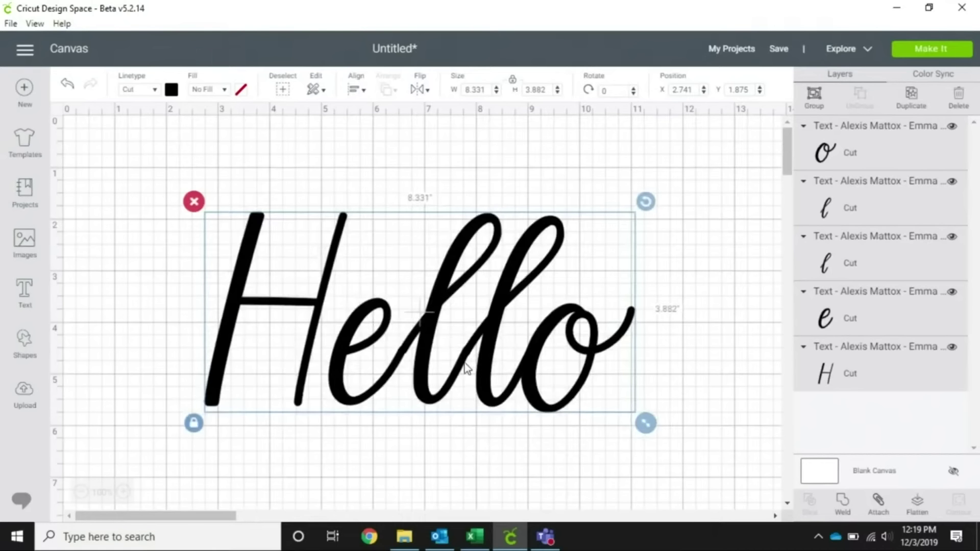
Fine-tune the enlarged o and the two l's so their strokes connect smoothly with the neighbouring letters
left_click(662, 347)
left_click_drag(622, 370, 508, 337)
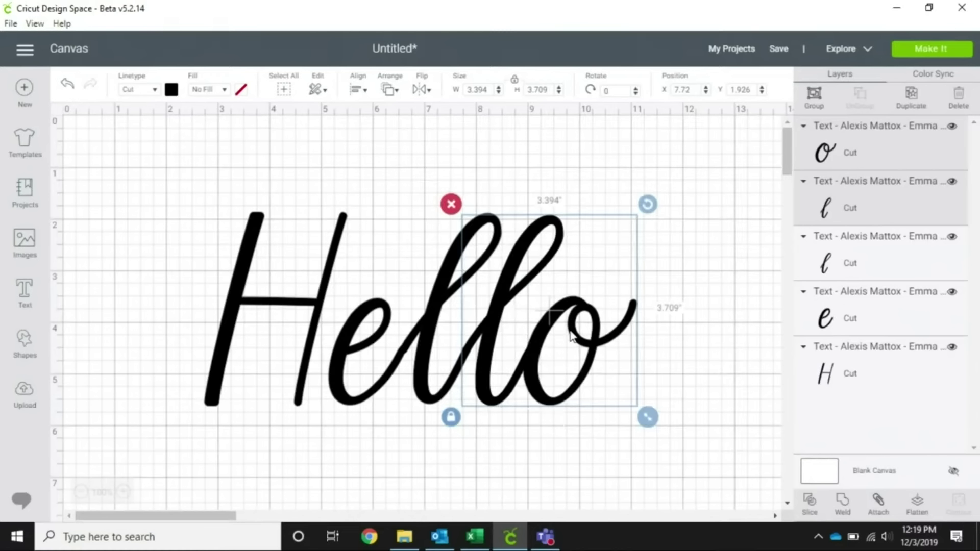
left_click(679, 352)
left_click_drag(674, 347, 423, 273)
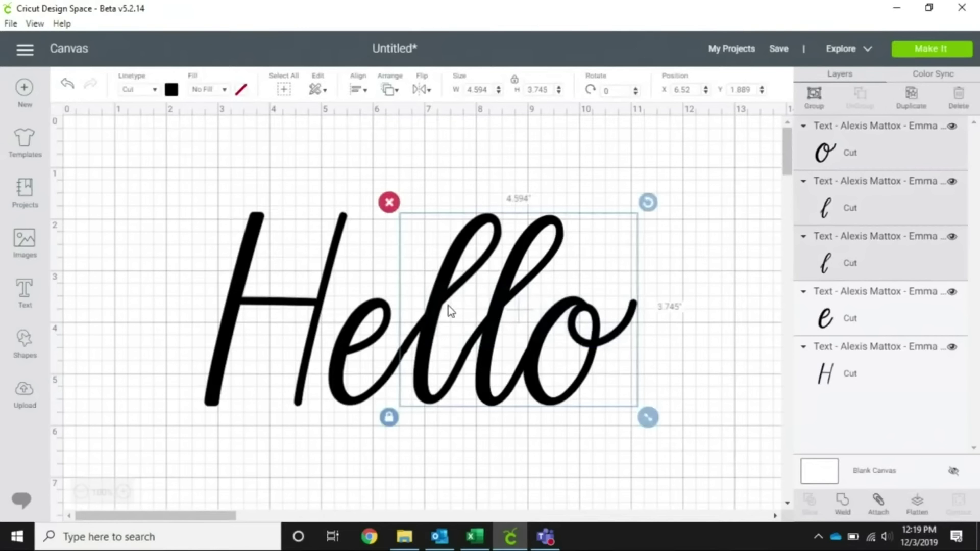
left_click_drag(447, 305, 446, 304)
left_click(673, 332)
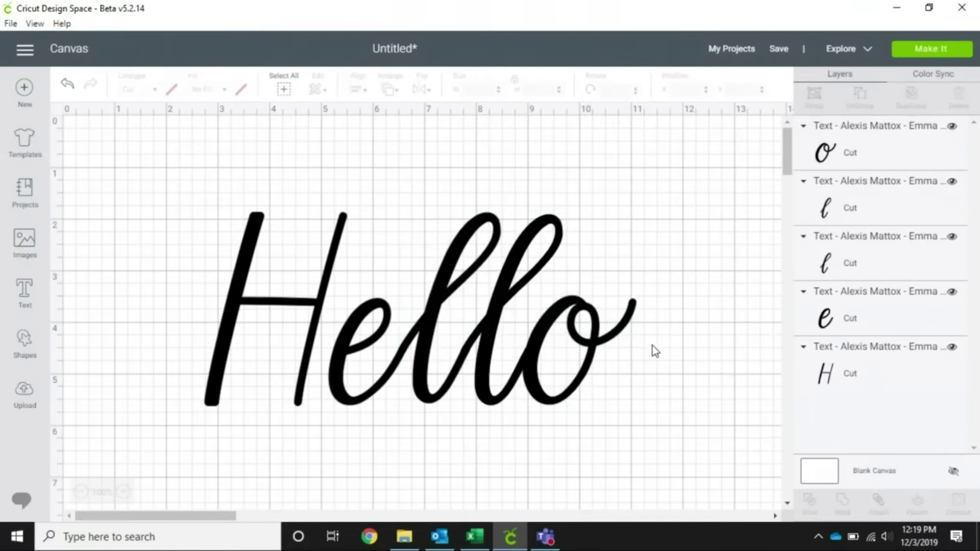
mouse_move(629, 383)
left_mouse_down()
mouse_move(459, 362)
mouse_move(645, 383)
mouse_move(623, 385)
left_mouse_up()
left_click_drag(624, 382, 629, 381)
left_click(629, 382)
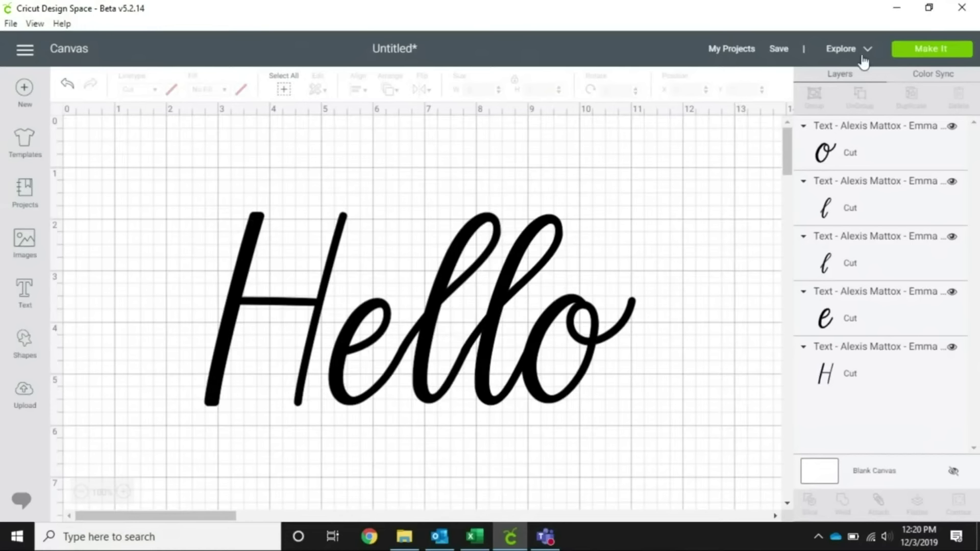
Preview how the unwelded Hello letters are laid out on the cutting mat
left_click(932, 50)
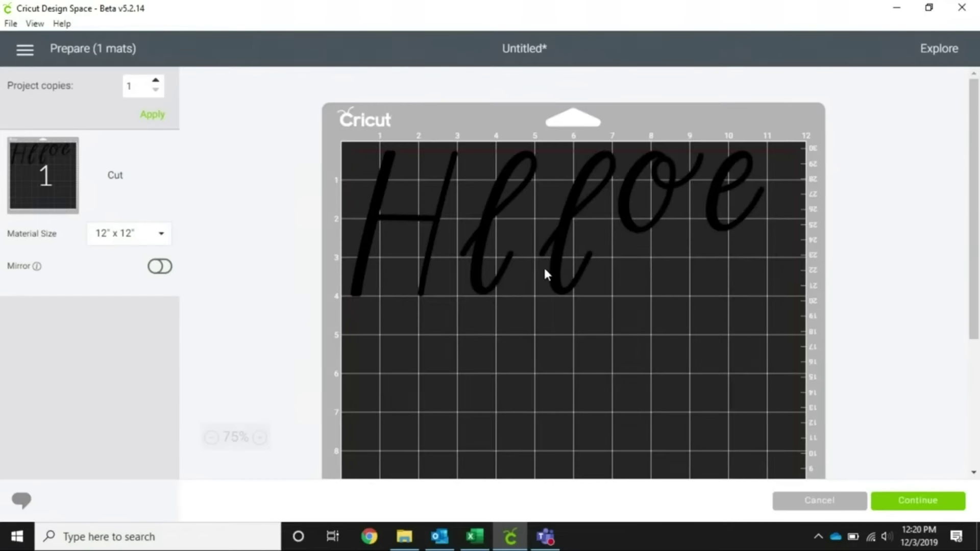
Return to the canvas, select all five Hello letters and weld them into a single shape
left_click(820, 501)
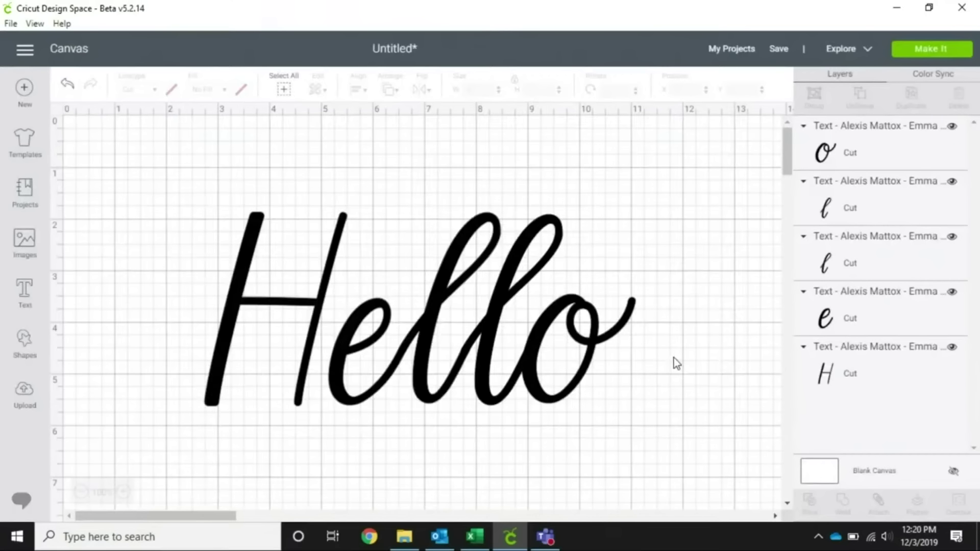
left_click_drag(674, 357, 218, 277)
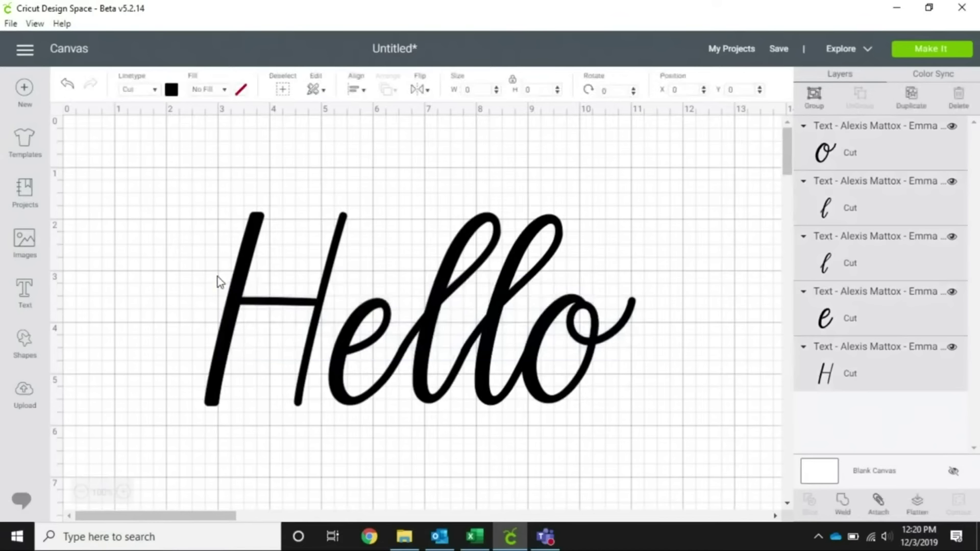
left_click(843, 500)
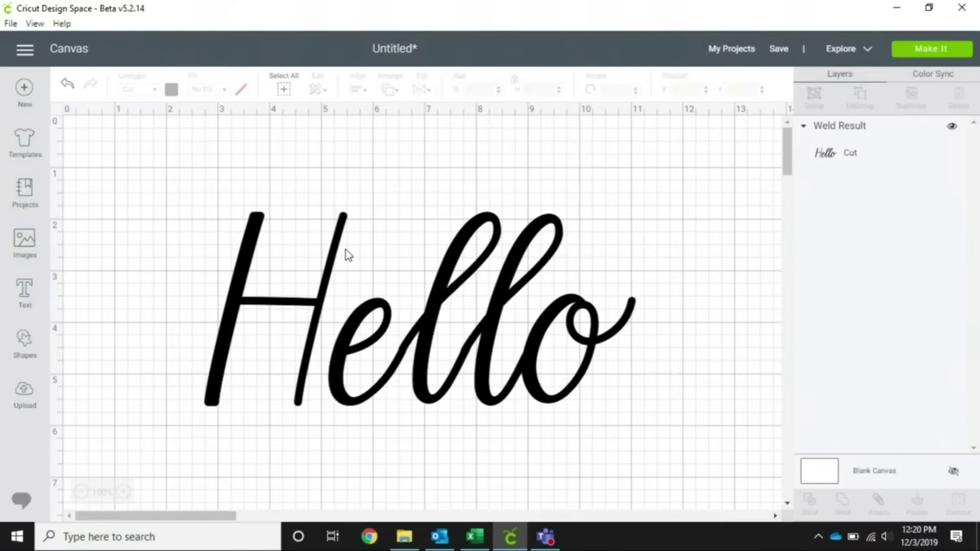
Preview the welded Hello on the cutting mat, and delete the word from the canvas
left_click(927, 50)
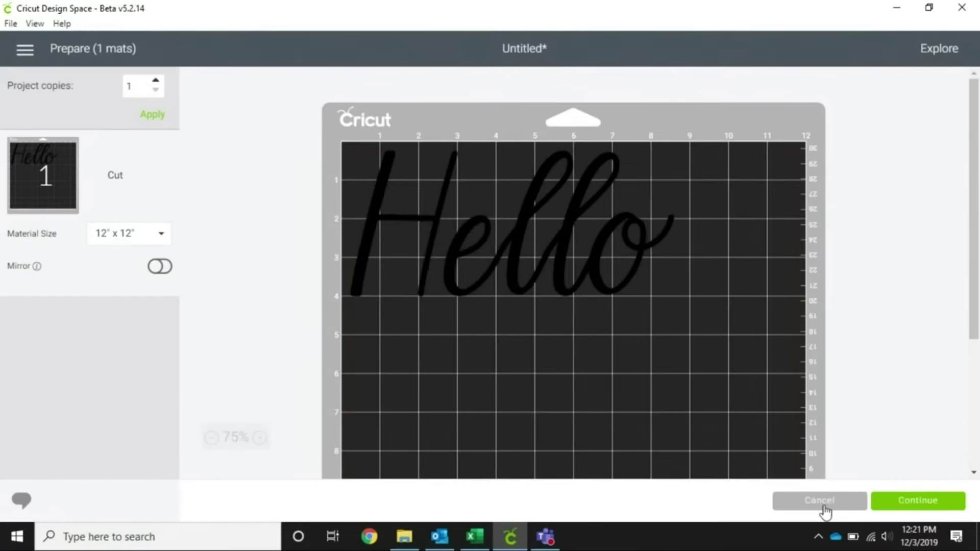
left_click(820, 501)
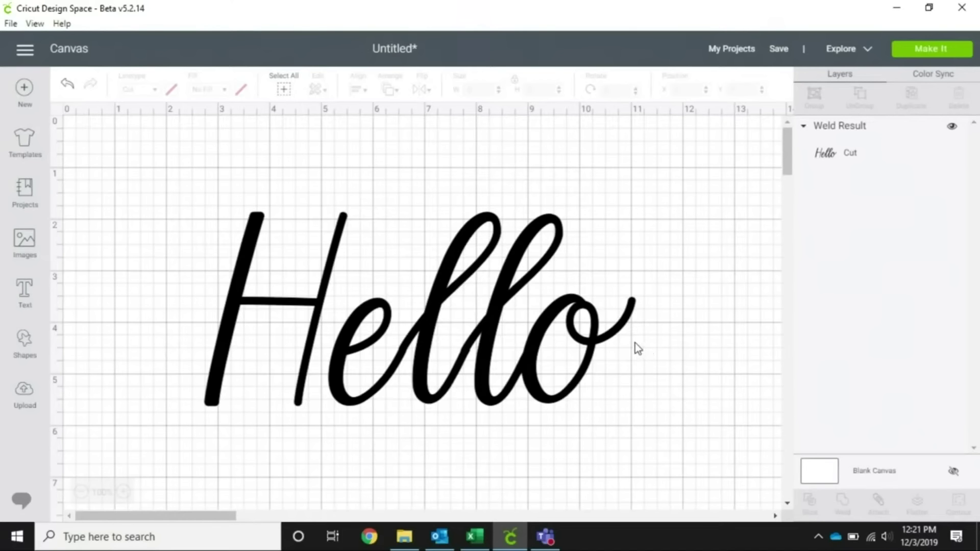
left_click_drag(634, 348, 599, 342)
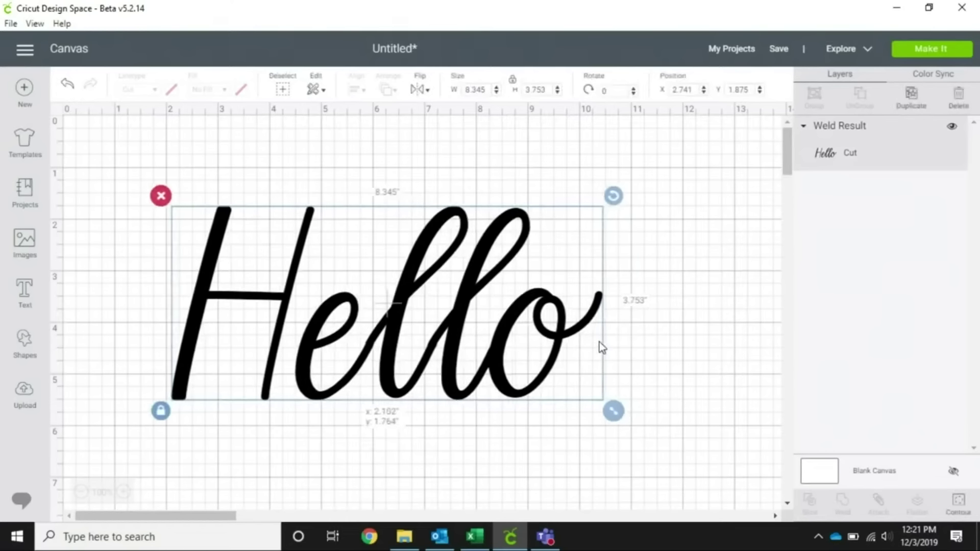
left_click(160, 196)
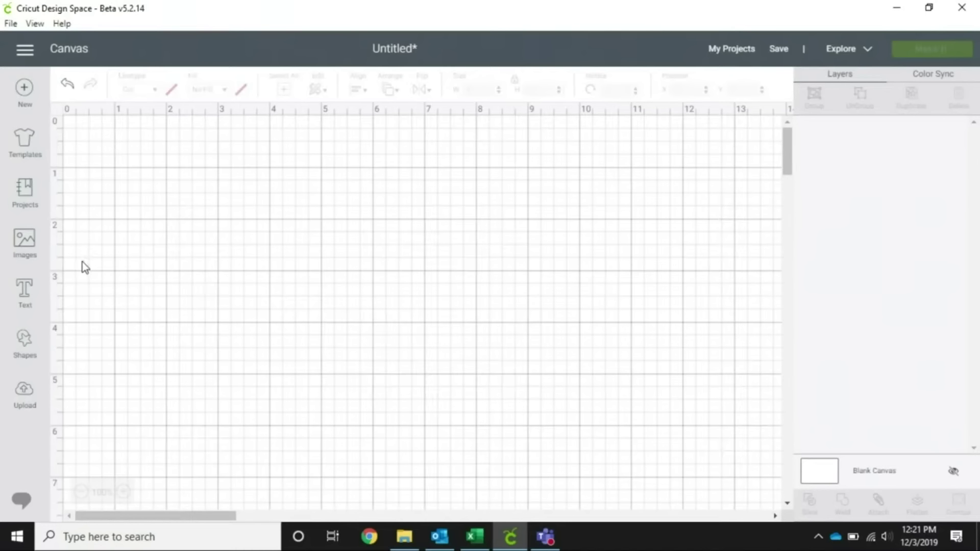
Search the image library for Heart and look through the results for suitable designs
left_click(25, 244)
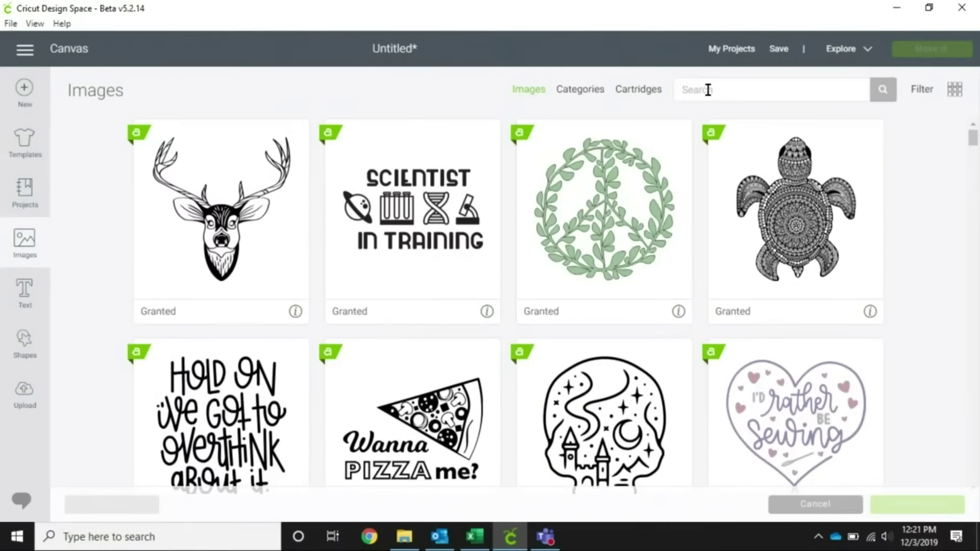
left_click(708, 90)
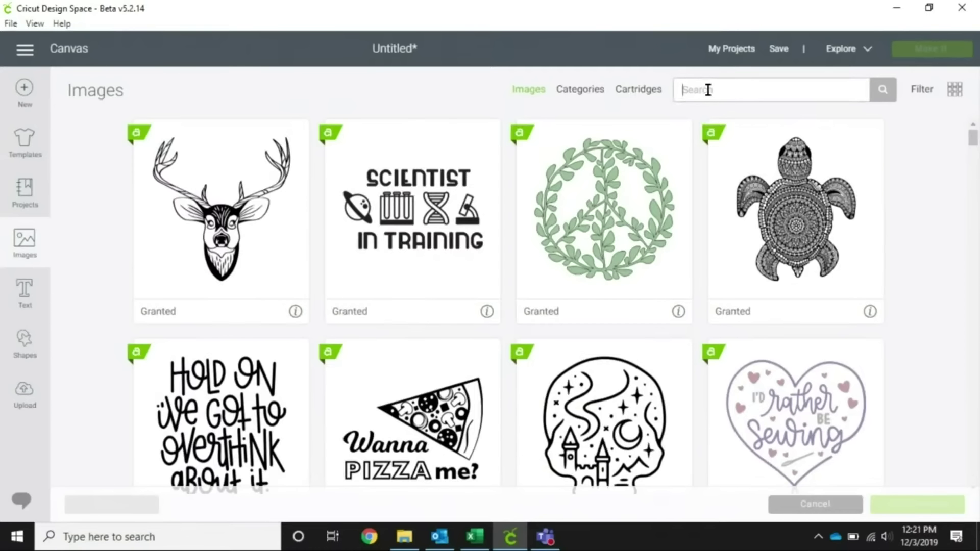
type("Heart")
key("Return")
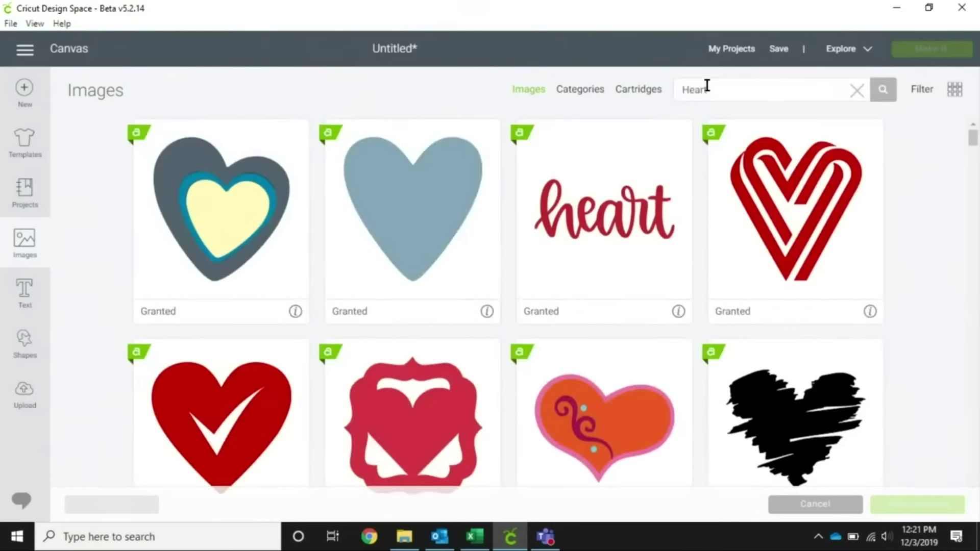
left_click_drag(972, 135, 931, 520)
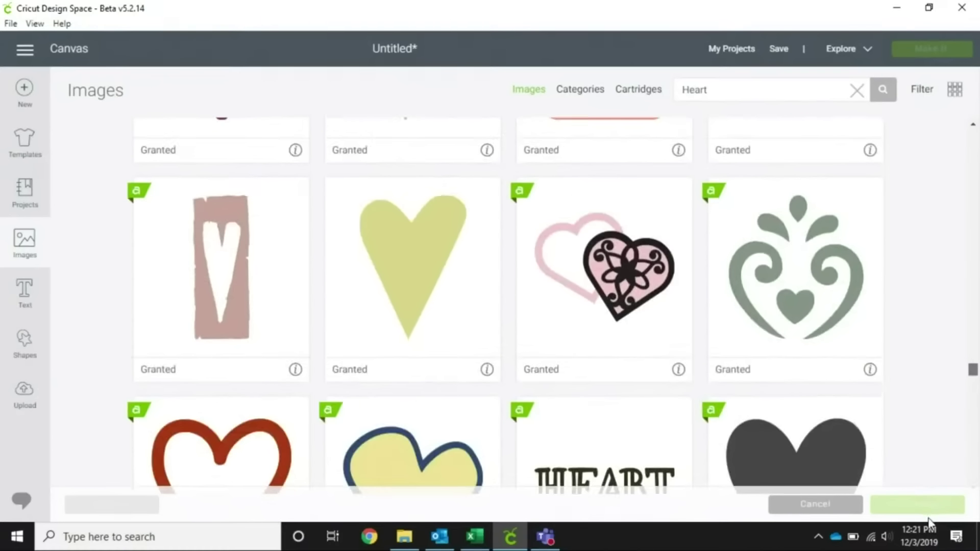
Search for Hearts and insert the three black hearts, the three outlined pink hearts and the black heart with a small heart cutout
left_click(726, 96)
type("s")
key("Return")
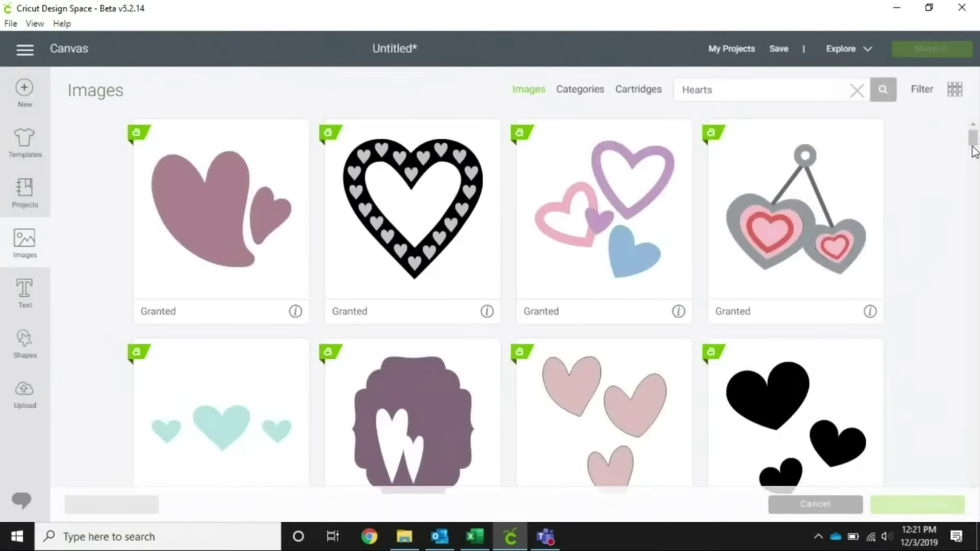
scroll(974, 160, "down", 4)
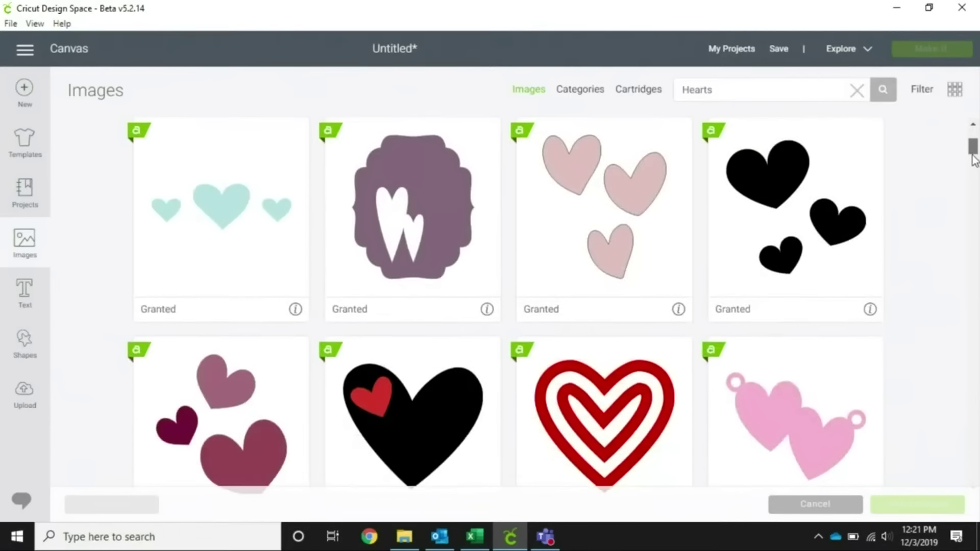
left_click(793, 199)
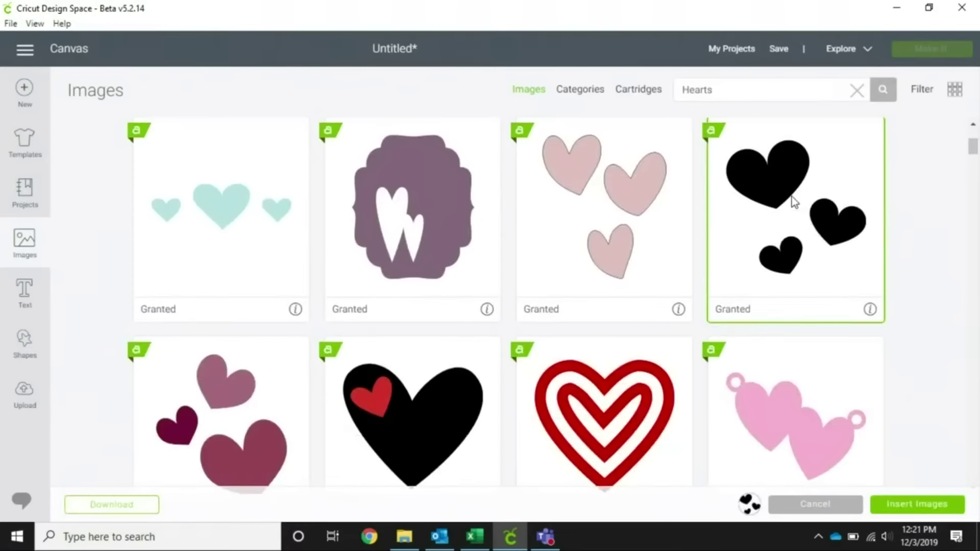
left_click(623, 272)
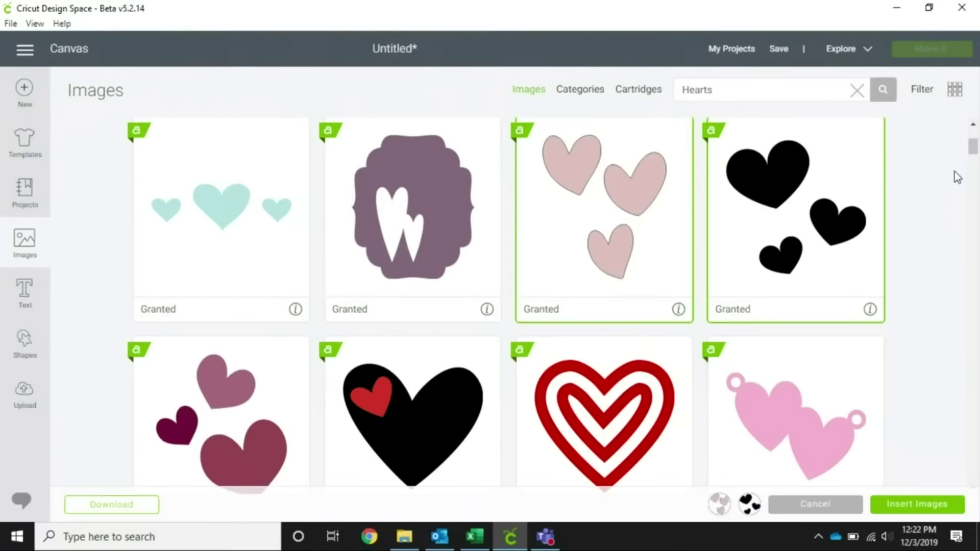
scroll(972, 153, "down", 2)
scroll(975, 162, "down", 10)
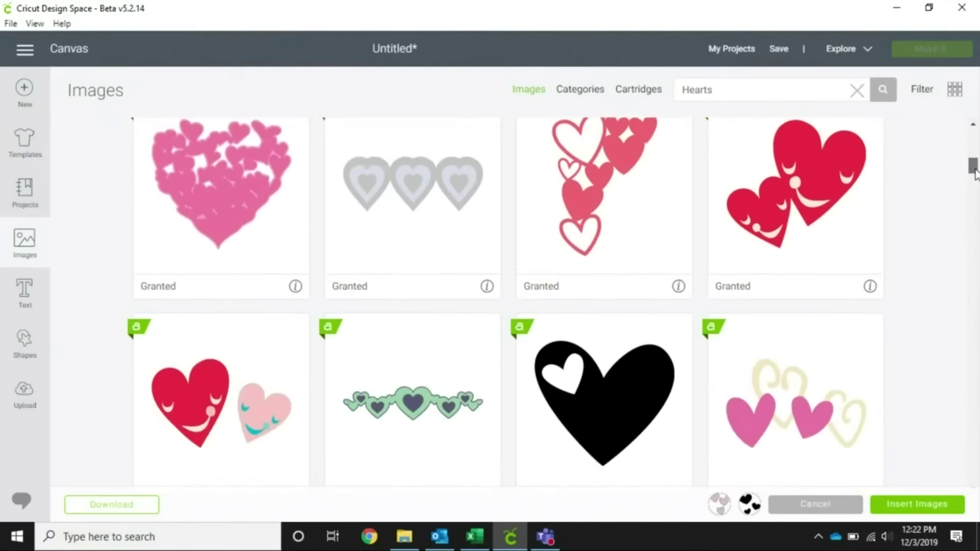
left_click(616, 323)
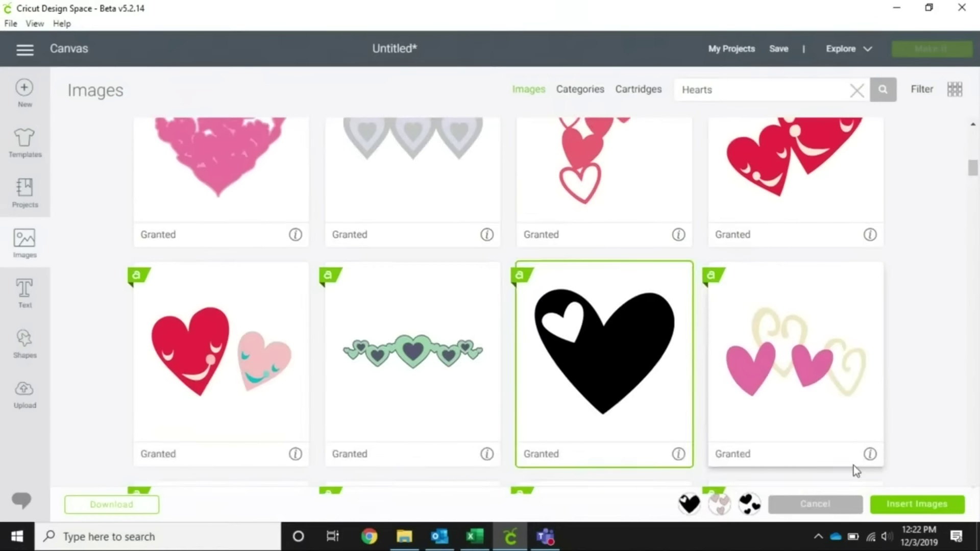
left_click(927, 508)
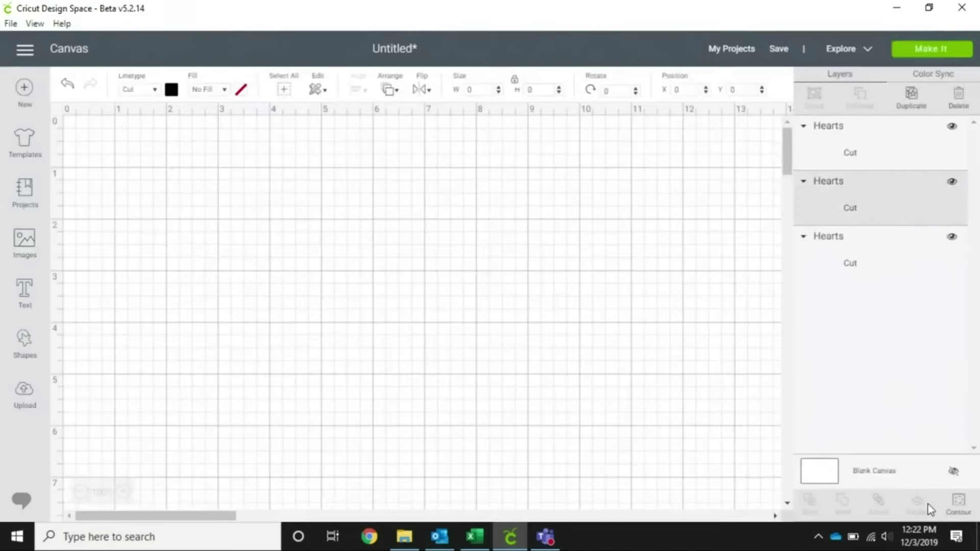
Spread the inserted heart images apart on the canvas so none of them overlap
left_click_drag(323, 307, 498, 272)
left_click_drag(251, 291, 286, 390)
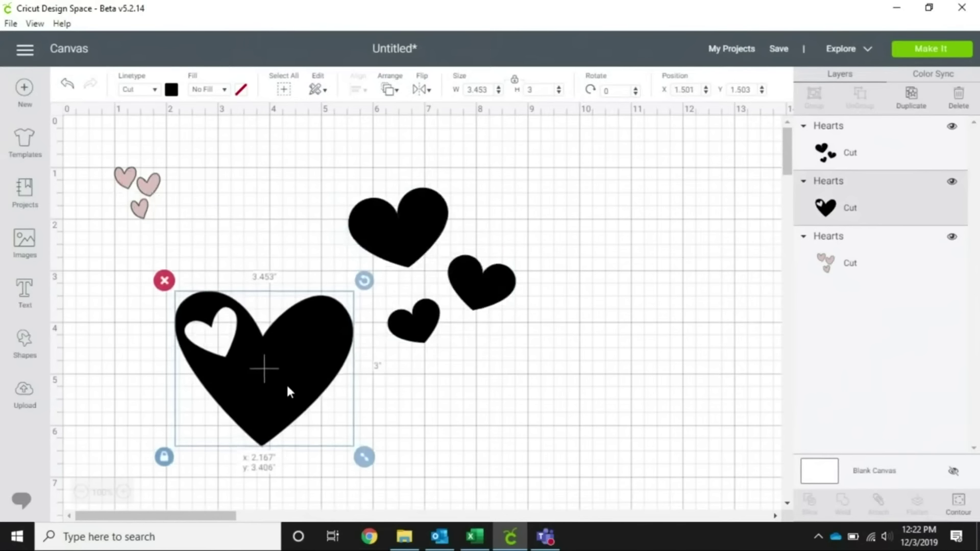
left_click_drag(362, 203, 330, 167)
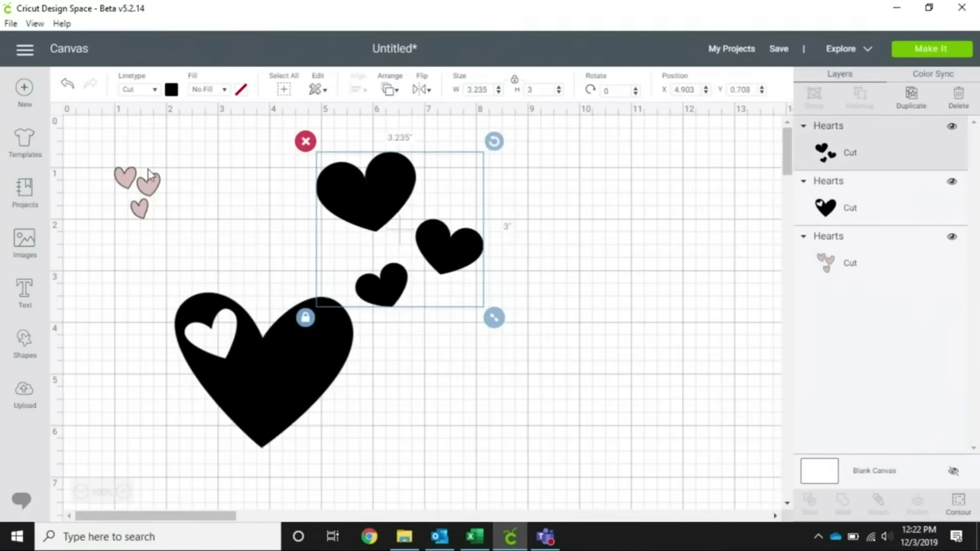
left_click(145, 193)
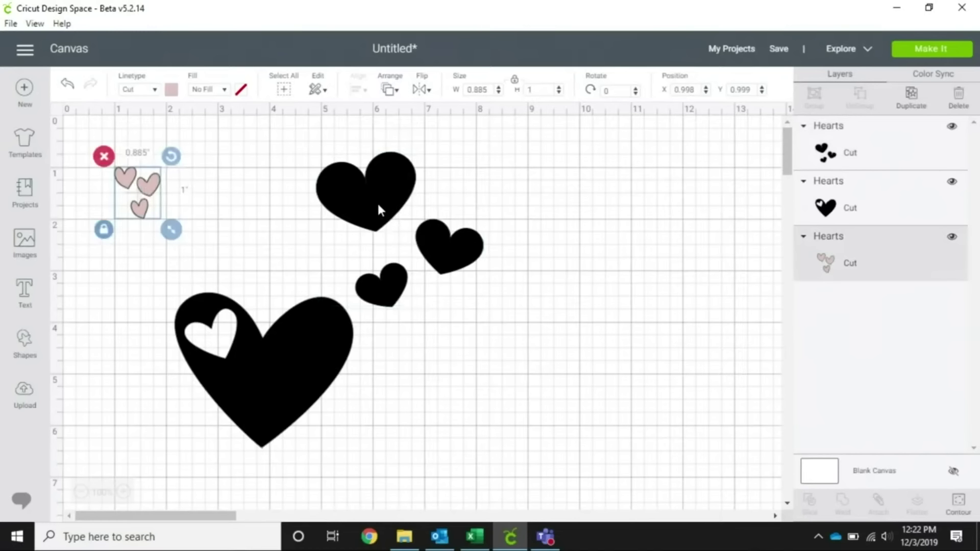
Move the large cutout heart and the three black hearts apart, and enlarge the cutout heart proportionally to about 7.83 inches wide
left_click_drag(294, 354, 443, 347)
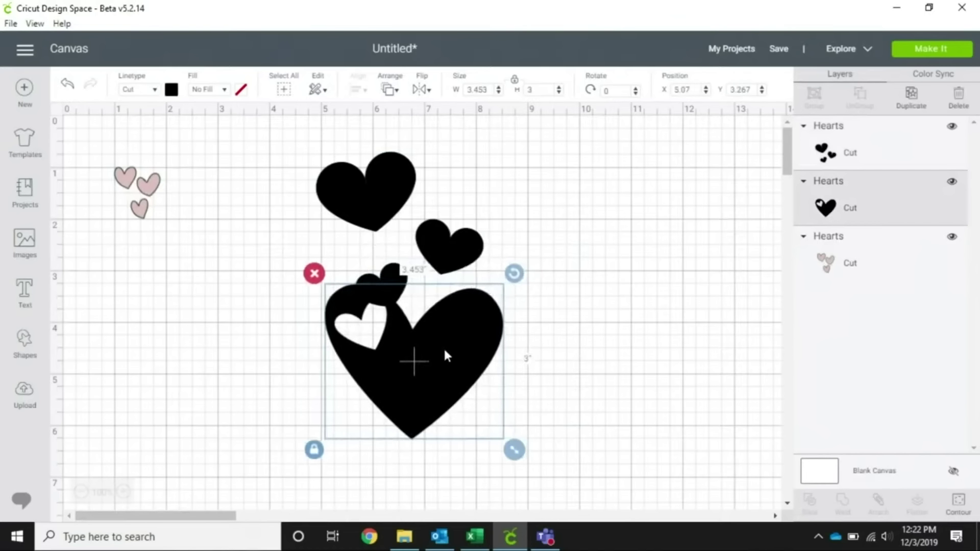
left_click_drag(372, 196, 267, 402)
left_click_drag(449, 313, 431, 253)
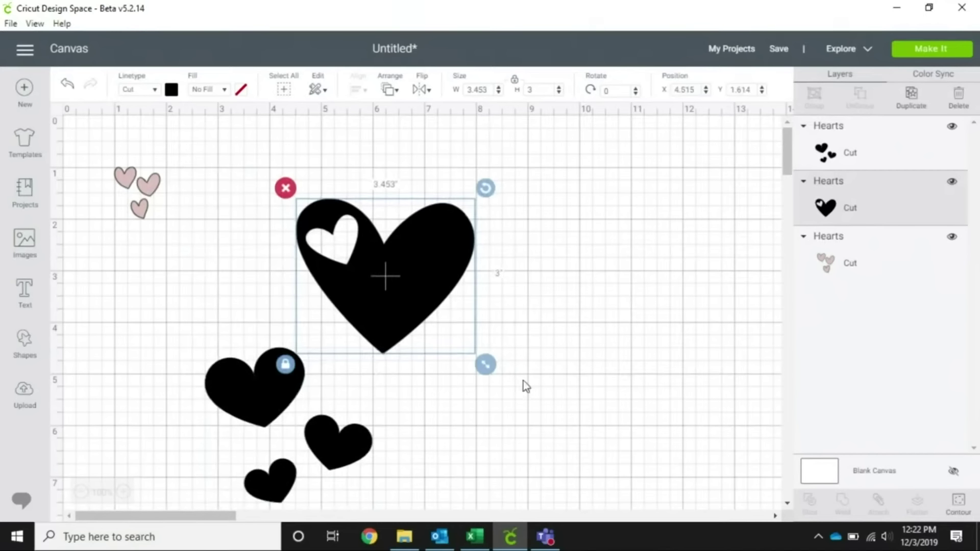
left_click_drag(486, 364, 717, 437)
left_click_drag(558, 369, 464, 293)
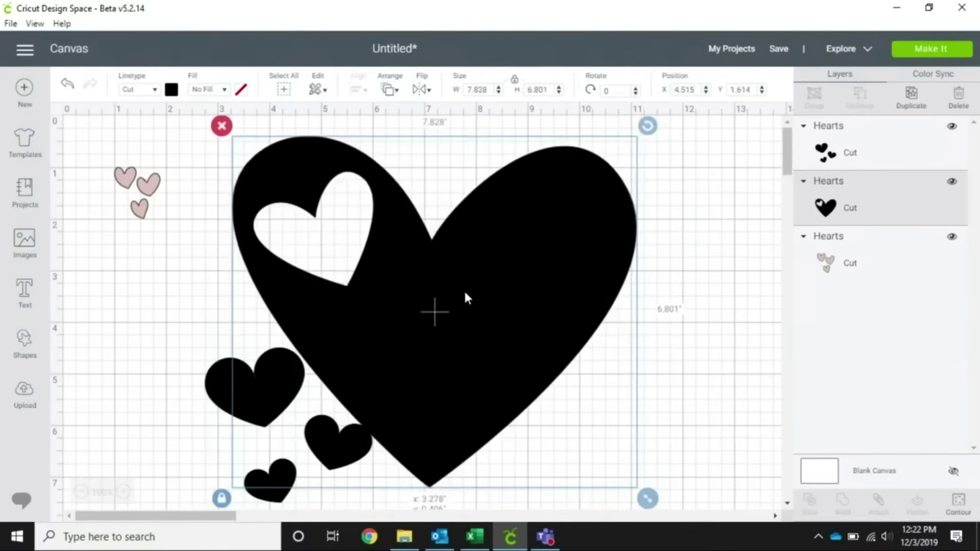
Place the three black hearts beside the large heart's lower right edge and the three pink hearts inside its cutout
left_click_drag(265, 380, 622, 377)
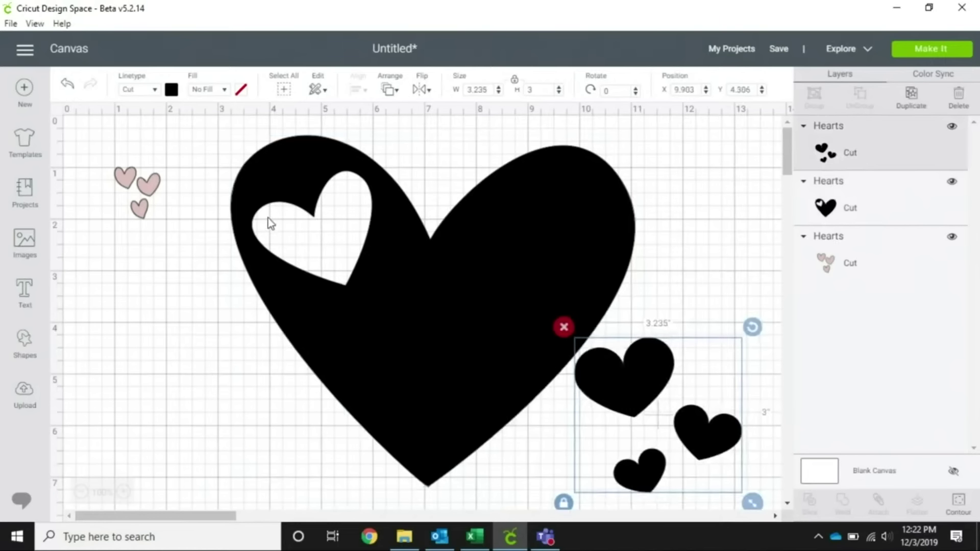
left_click_drag(135, 185, 321, 240)
left_click(710, 207)
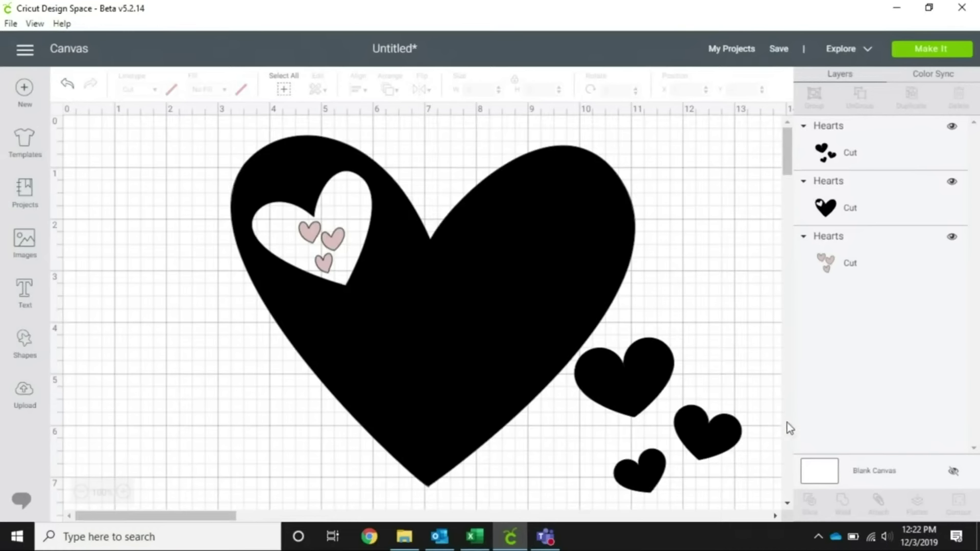
Preview how the unattached black and pink heart images are laid out on the two cutting mats
left_click(931, 51)
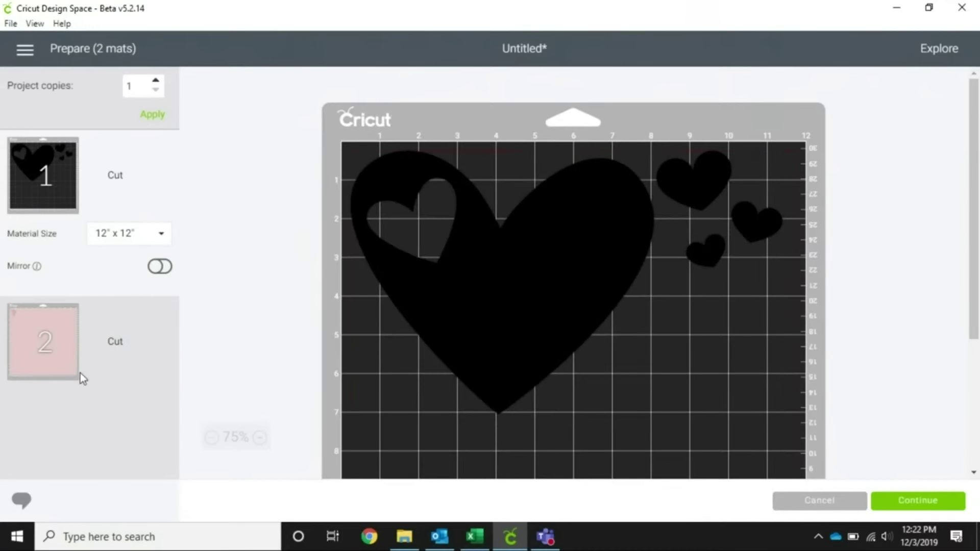
left_click(60, 336)
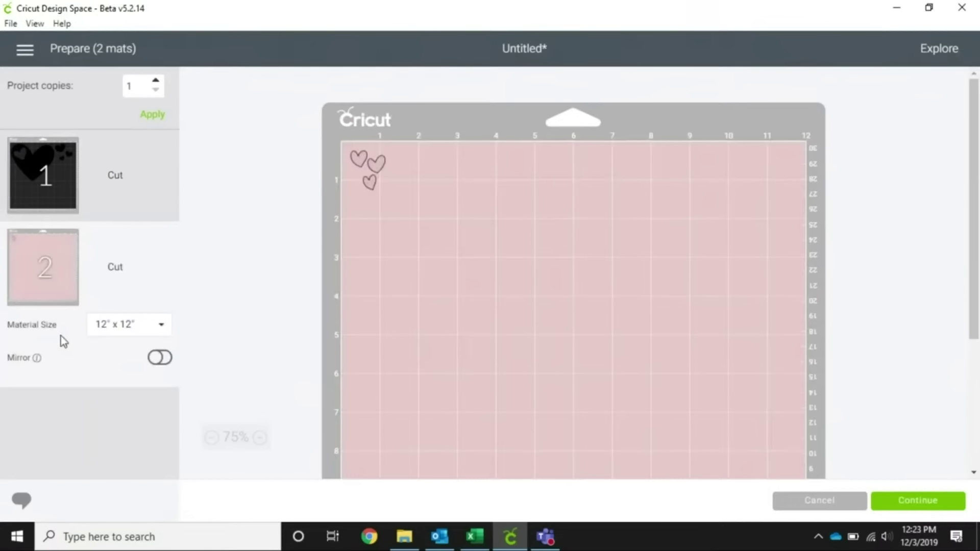
left_click(57, 202)
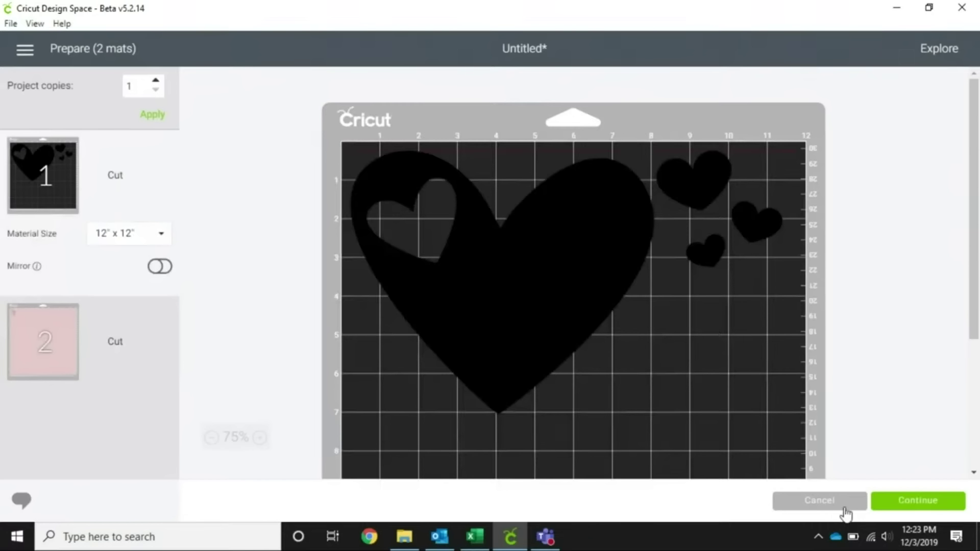
left_click(833, 500)
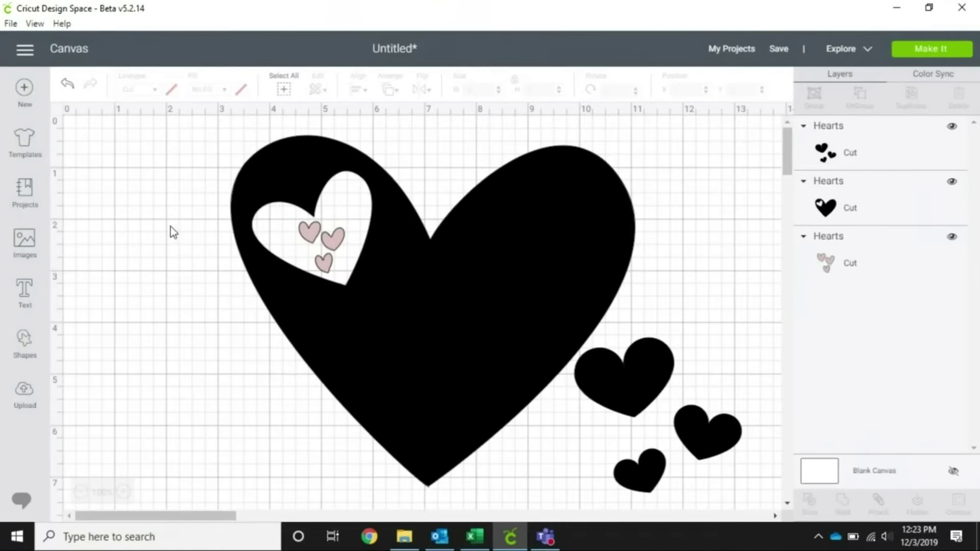
Attach all three heart images to keep their arrangement, and preview the attached group on the cutting mat
left_click_drag(170, 227, 722, 415)
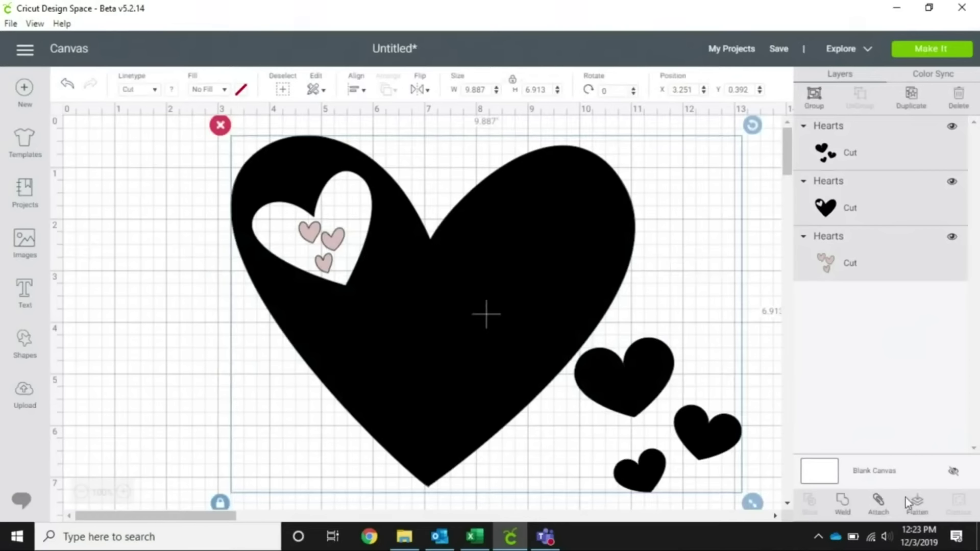
left_click(878, 504)
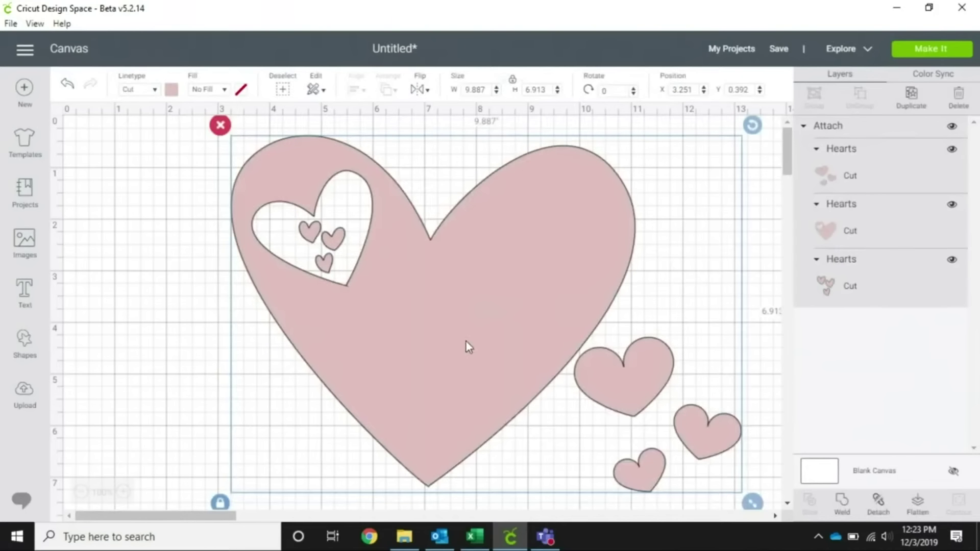
left_click_drag(467, 341, 425, 330)
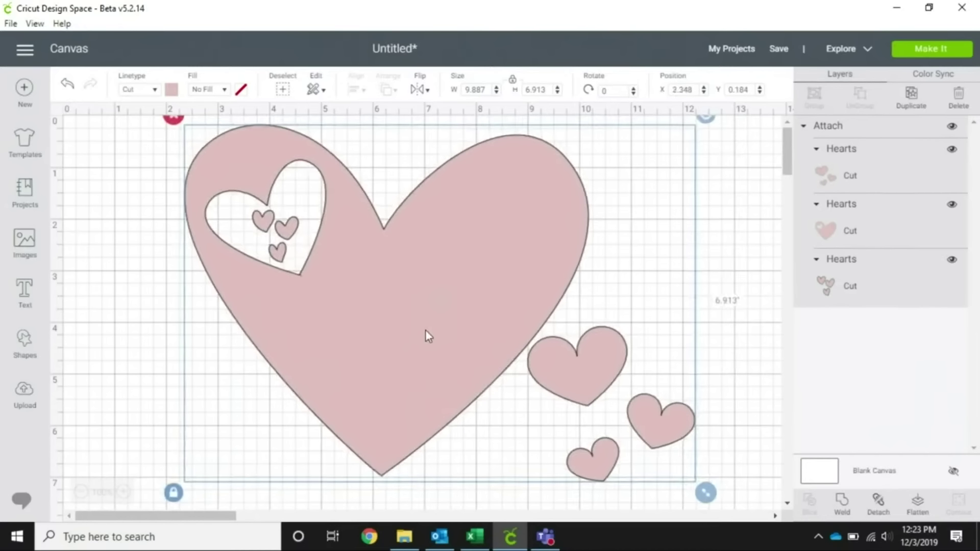
left_click(930, 51)
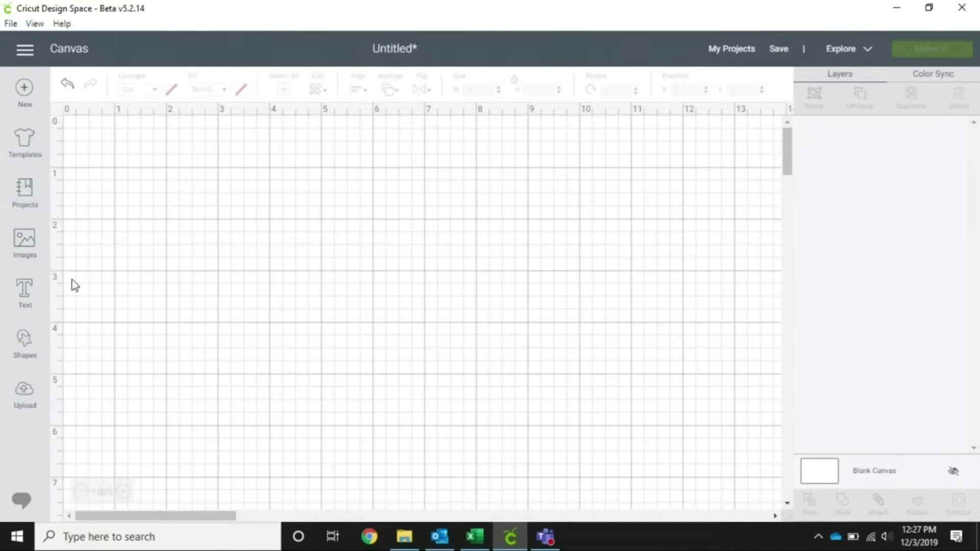
Insert the black heart frame image patterned with small gray hearts and move it to about X 4.3, Y 0.58
left_click(22, 242)
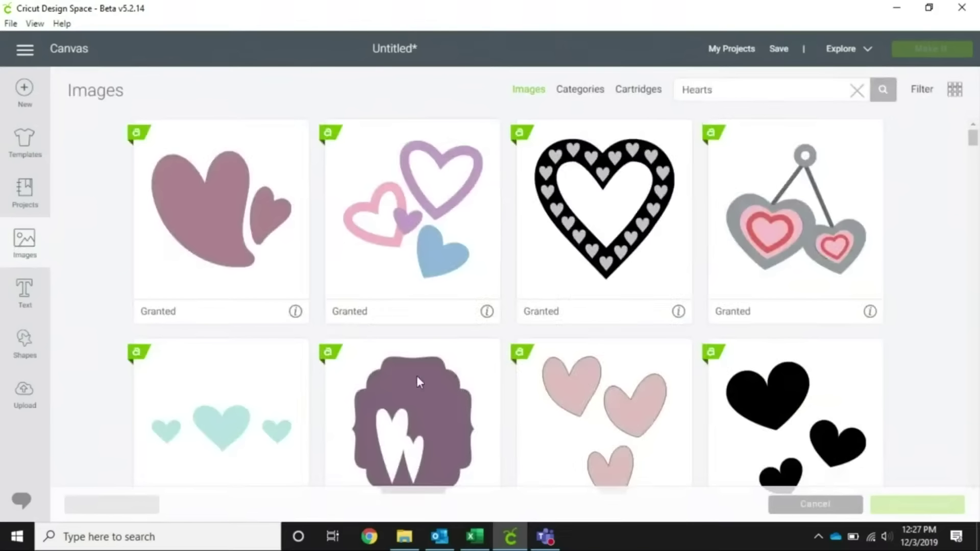
left_click(608, 219)
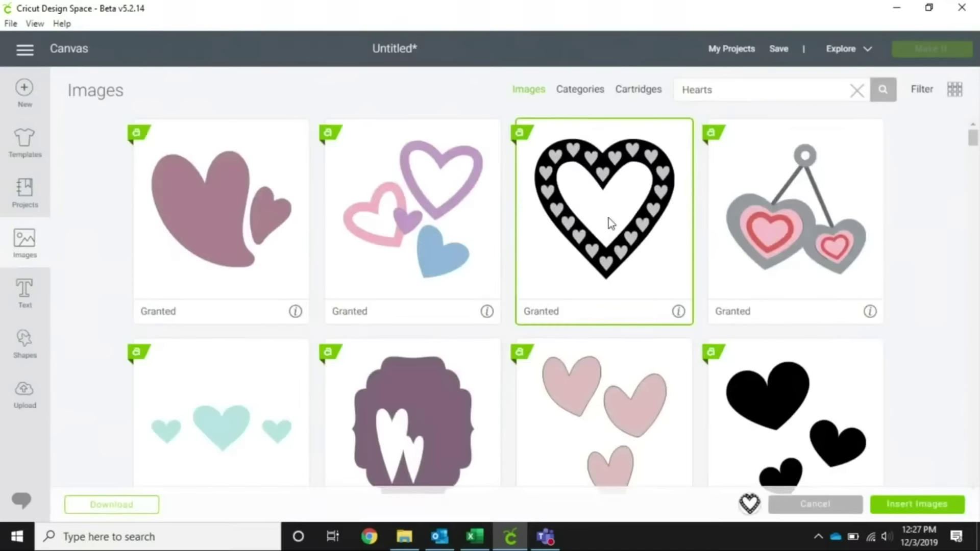
left_click(900, 505)
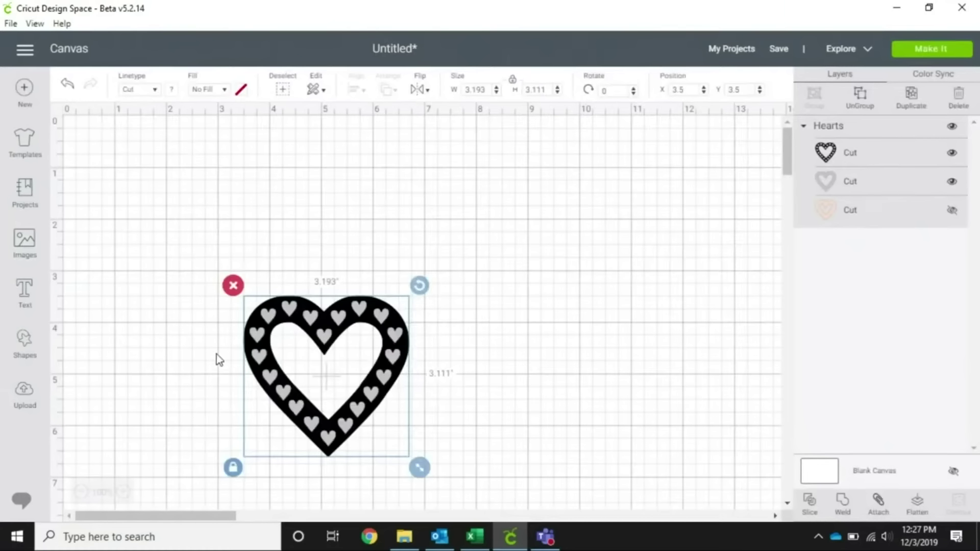
left_click_drag(341, 320, 381, 176)
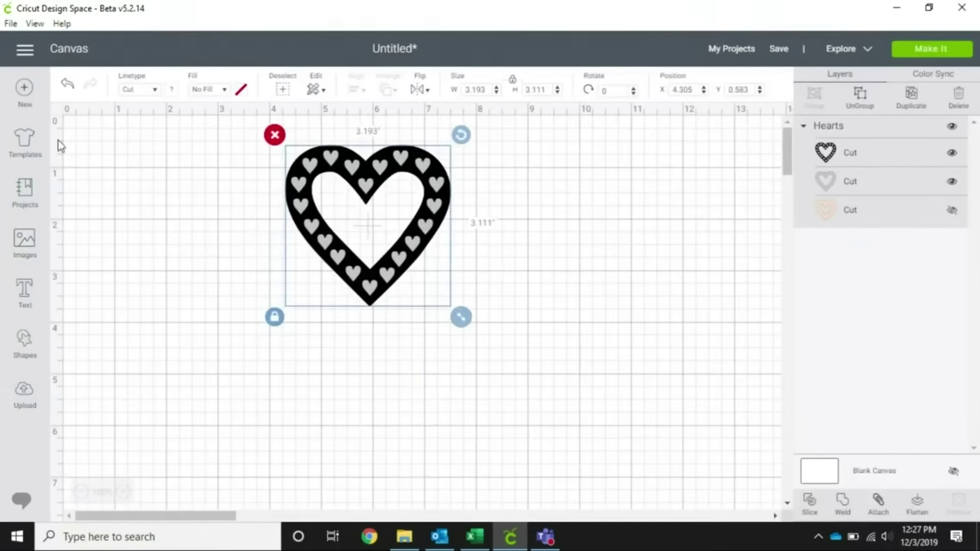
Add the text "I love you" and change its material color to dark red
left_click(26, 298)
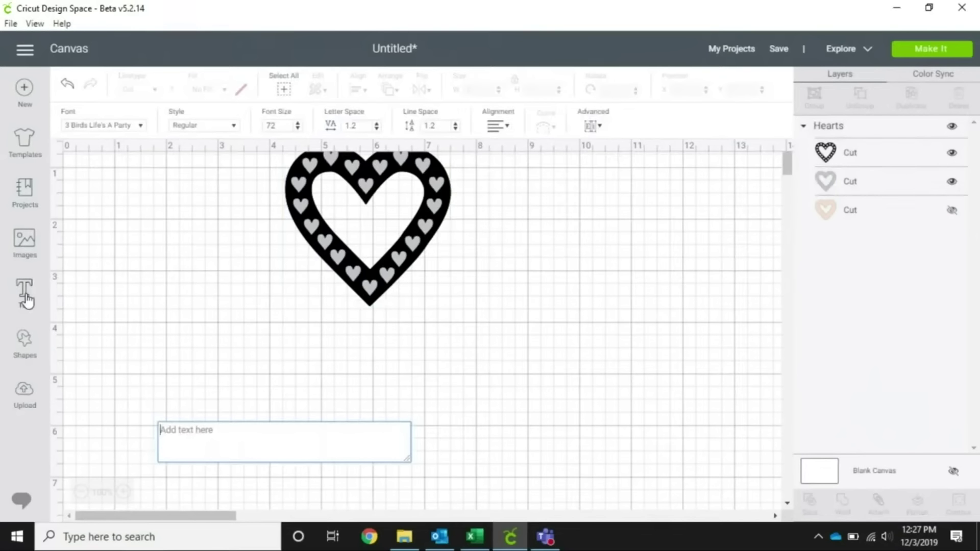
type("I love you")
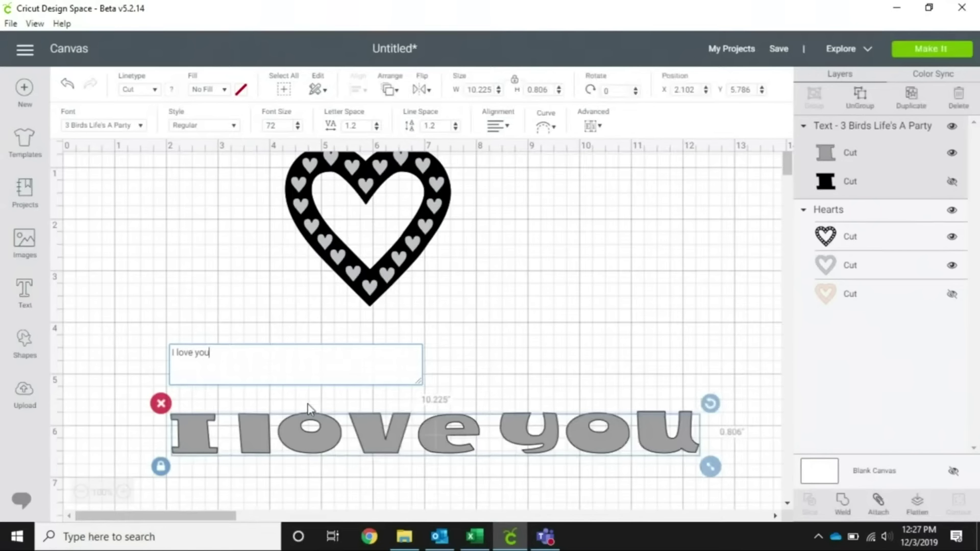
left_click(326, 430)
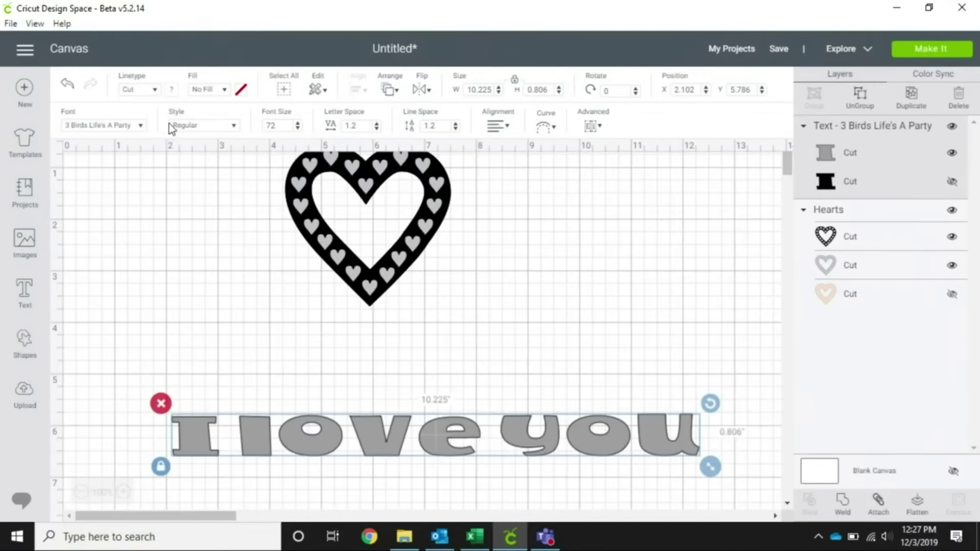
left_click(173, 91)
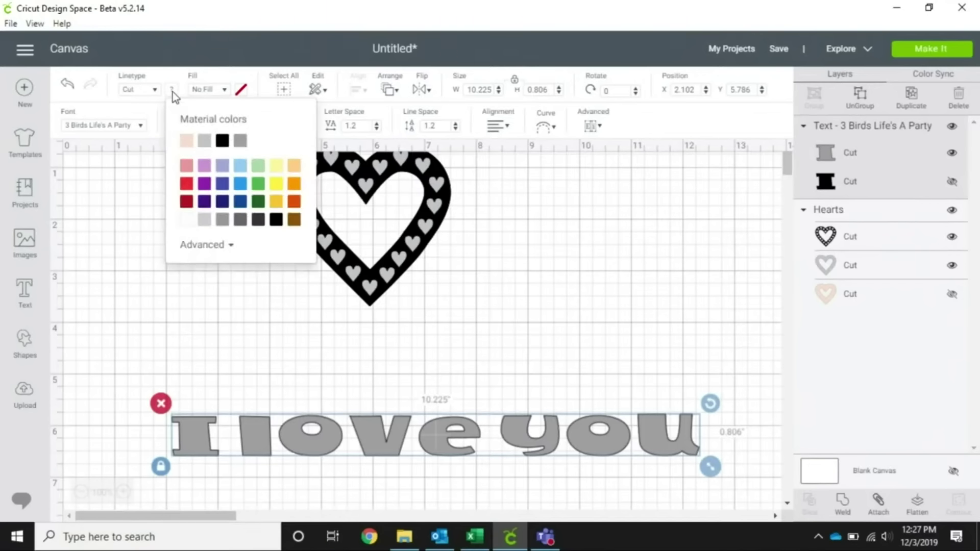
left_click(186, 201)
Shrink the "I love you" text to about 4.25 inches wide and center it just below the heart
left_click_drag(438, 425, 408, 332)
left_click(427, 238)
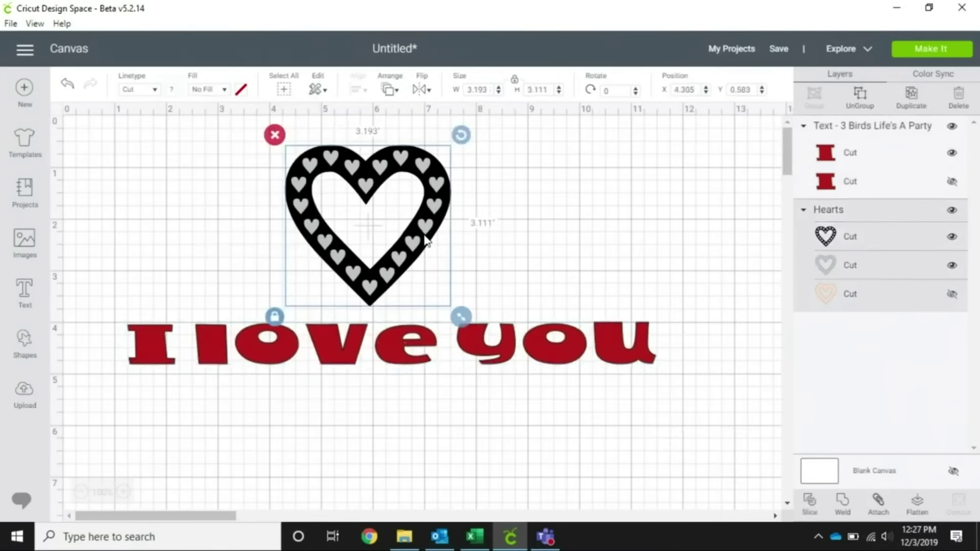
left_click(440, 348)
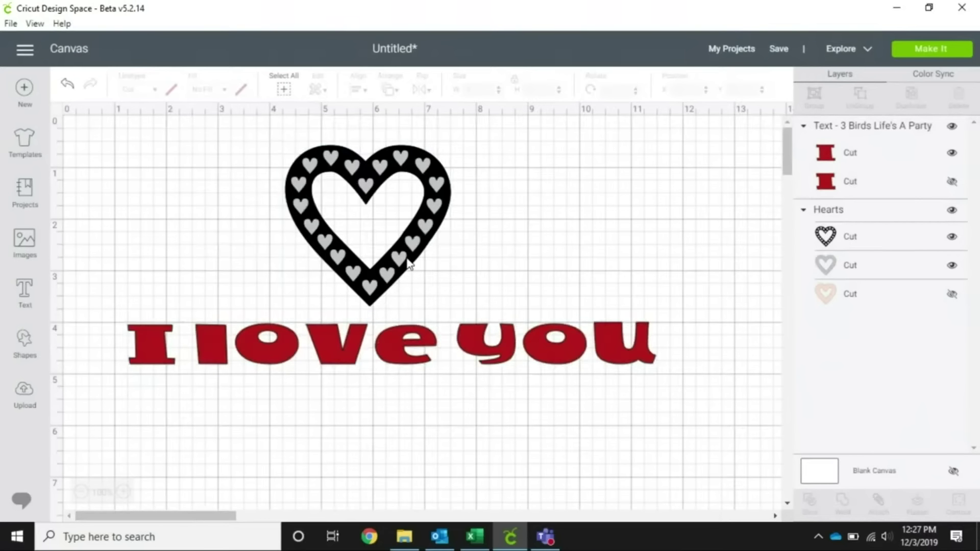
left_click(407, 343)
left_click_drag(664, 376, 357, 354)
left_click_drag(207, 335, 336, 333)
left_click(388, 386)
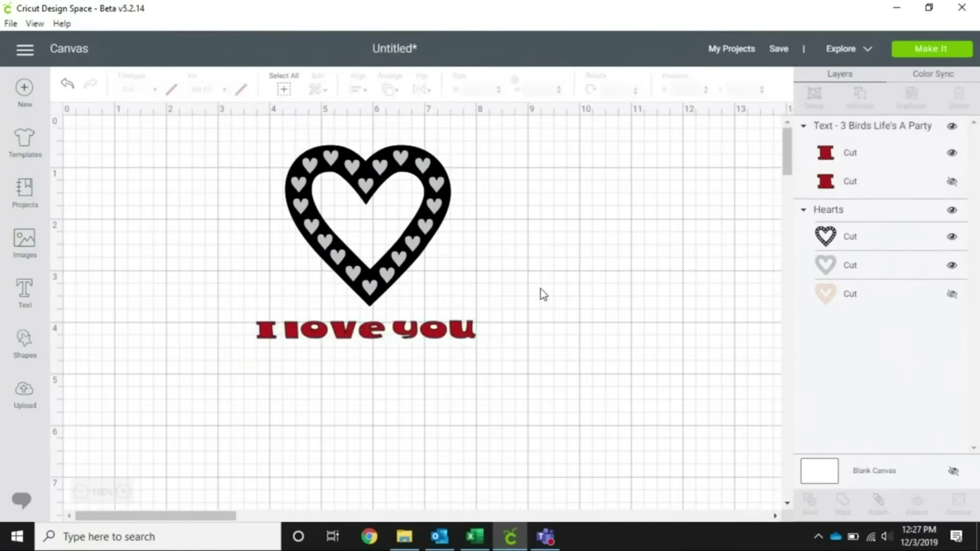
Enlarge the heart and text together to about 5.04 inches wide, and nudge the heart slightly closer to the text
left_click_drag(503, 389, 252, 148)
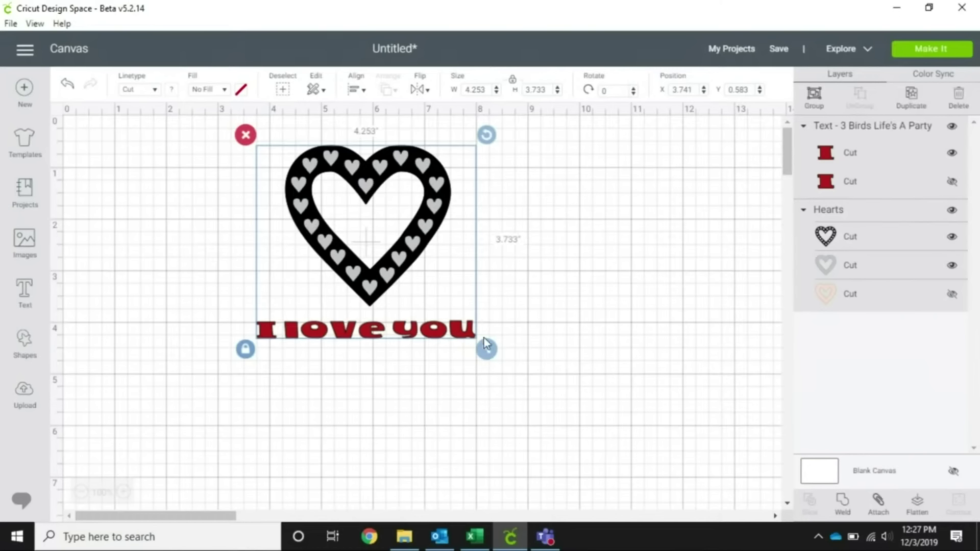
left_click_drag(513, 369, 529, 414)
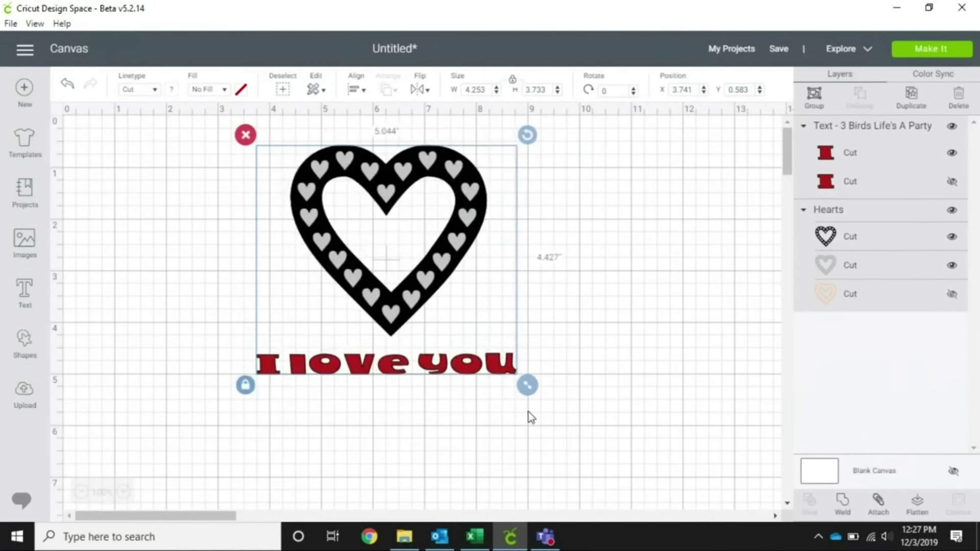
left_click(636, 255)
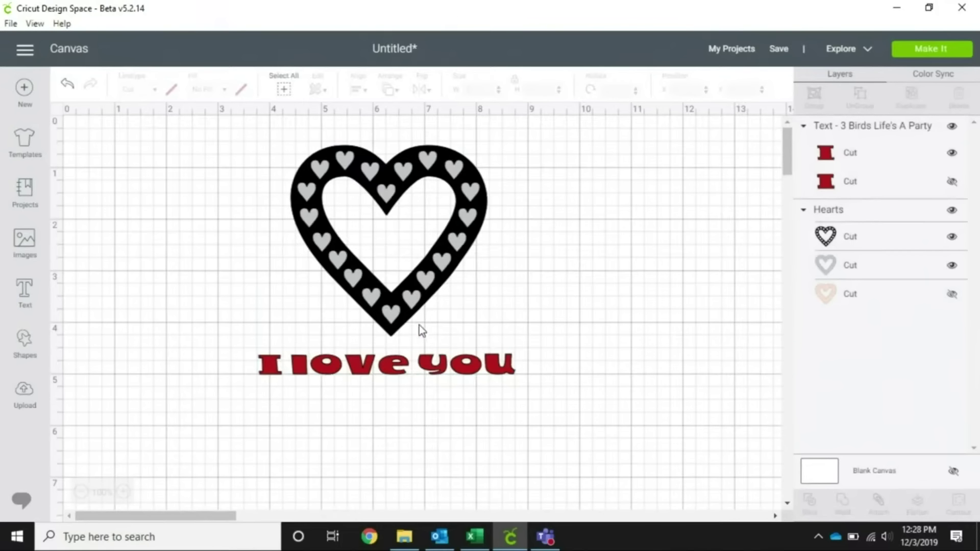
left_click_drag(419, 325, 412, 300)
left_click(559, 297)
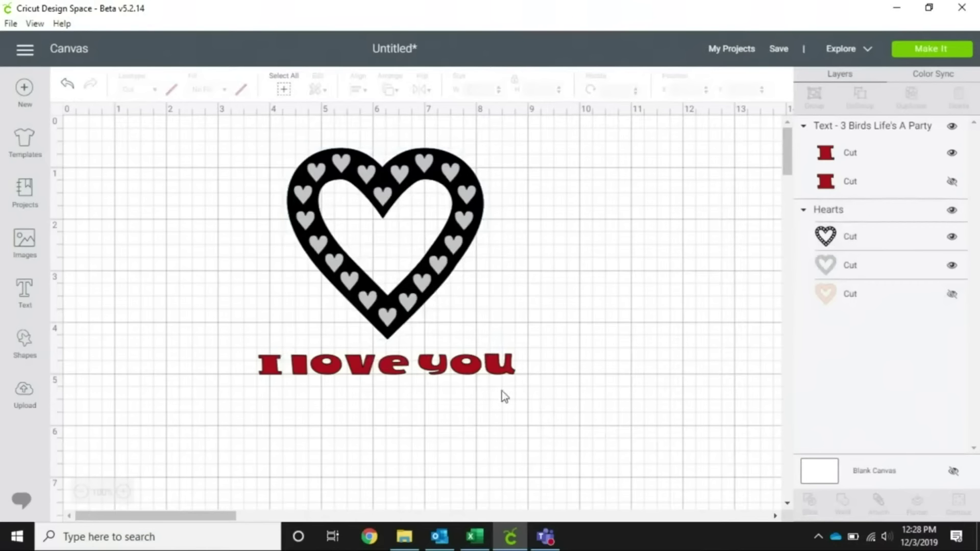
Group the heart image with the "I love you" text
left_click_drag(501, 391, 252, 162)
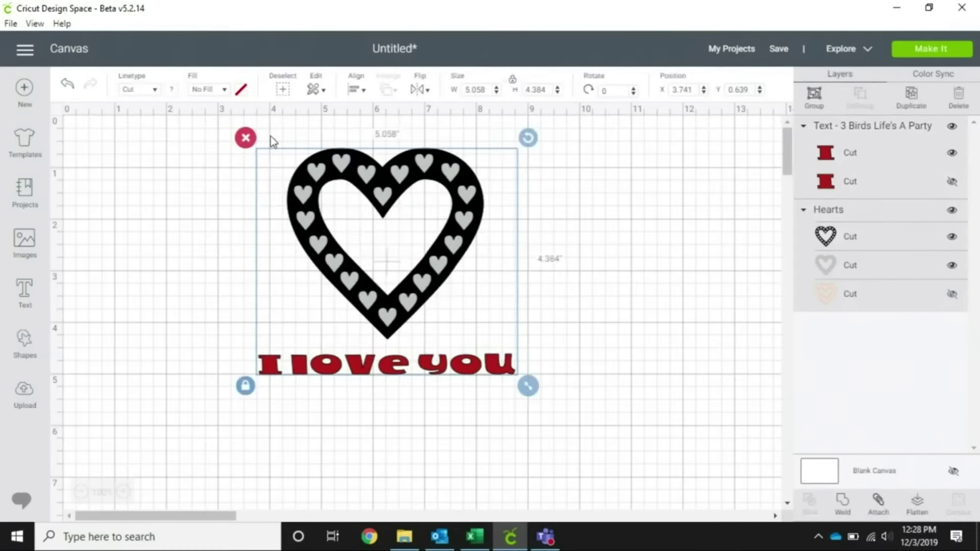
left_click(814, 100)
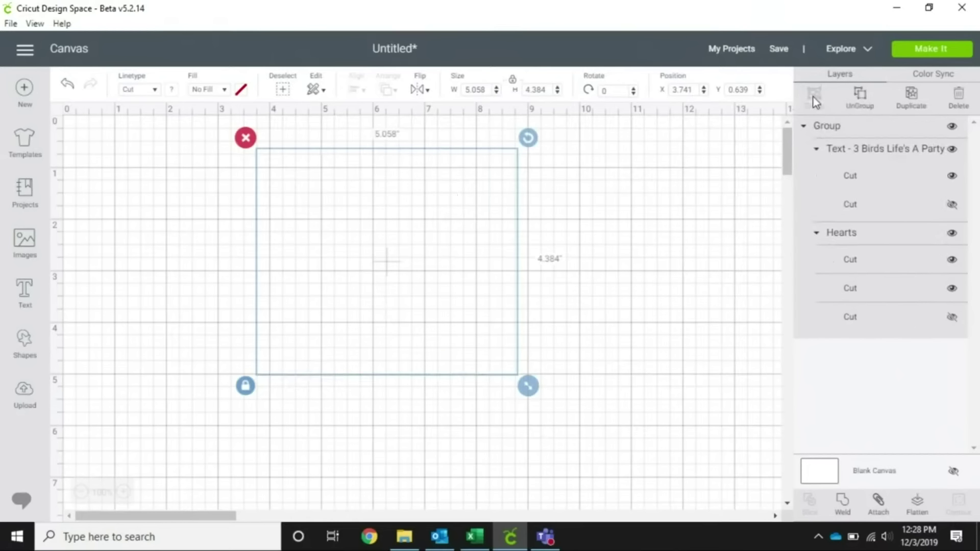
right_click(395, 274)
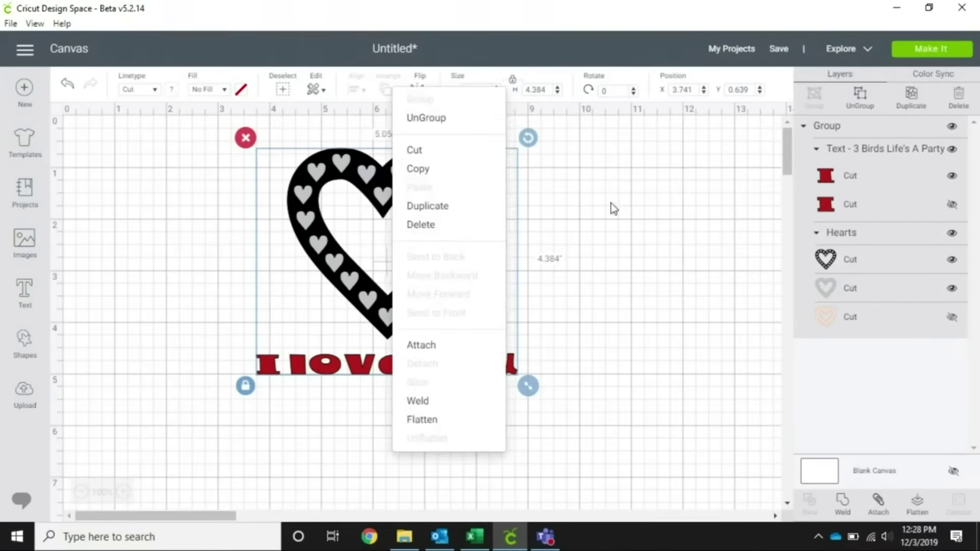
left_click(621, 261)
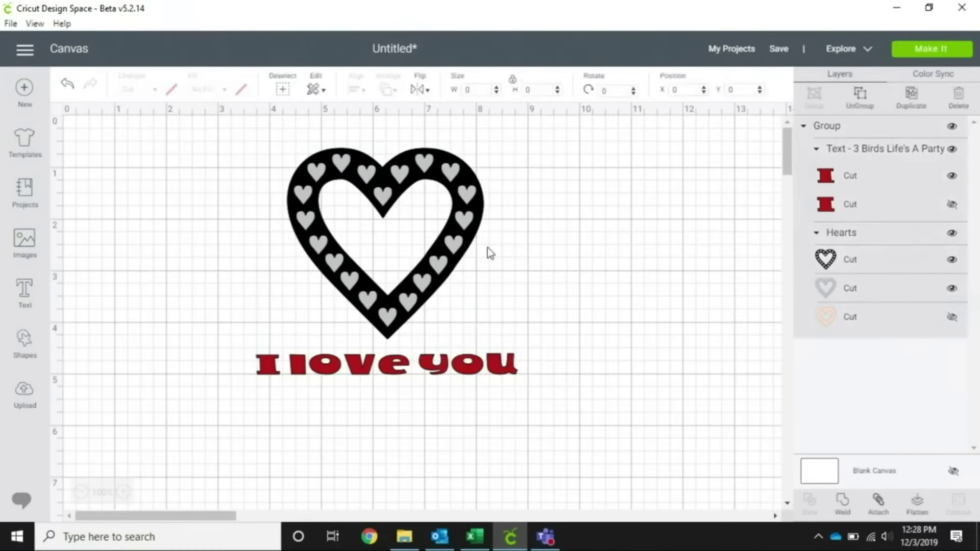
Move the heart-and-text group around the canvas as one unit and shrink it to about 4.75 inches wide
left_click_drag(485, 250, 379, 271)
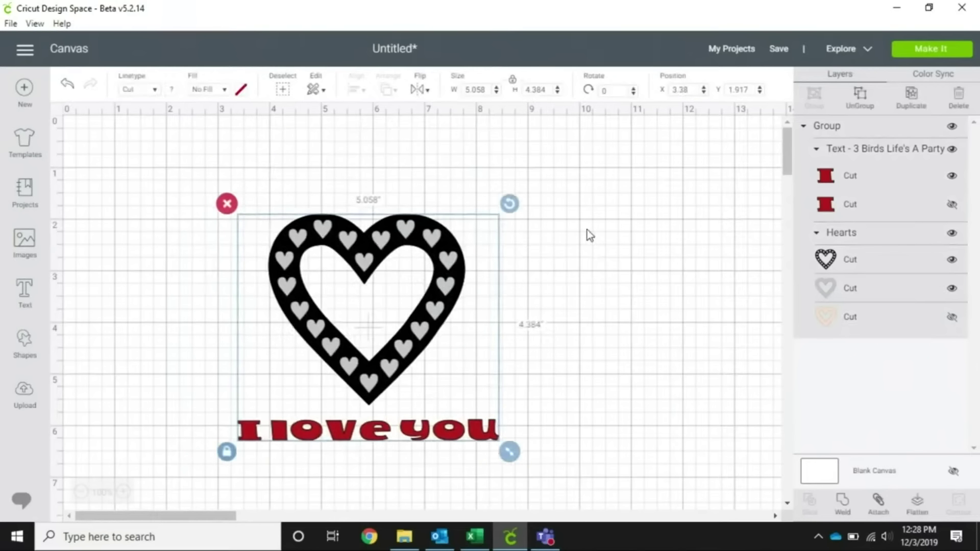
left_click(587, 229)
left_click_drag(409, 361, 428, 304)
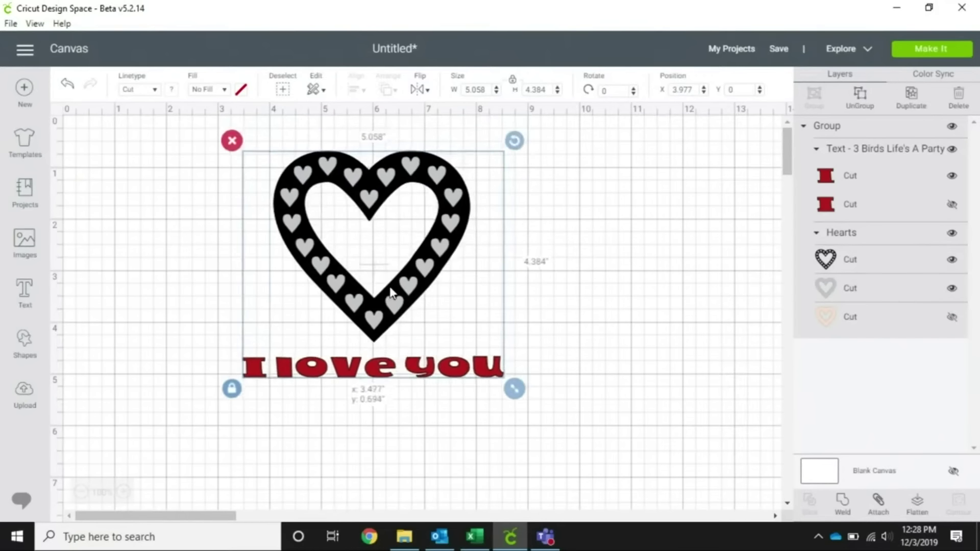
mouse_move(532, 400)
left_mouse_down()
mouse_move(664, 481)
mouse_move(516, 402)
left_mouse_up()
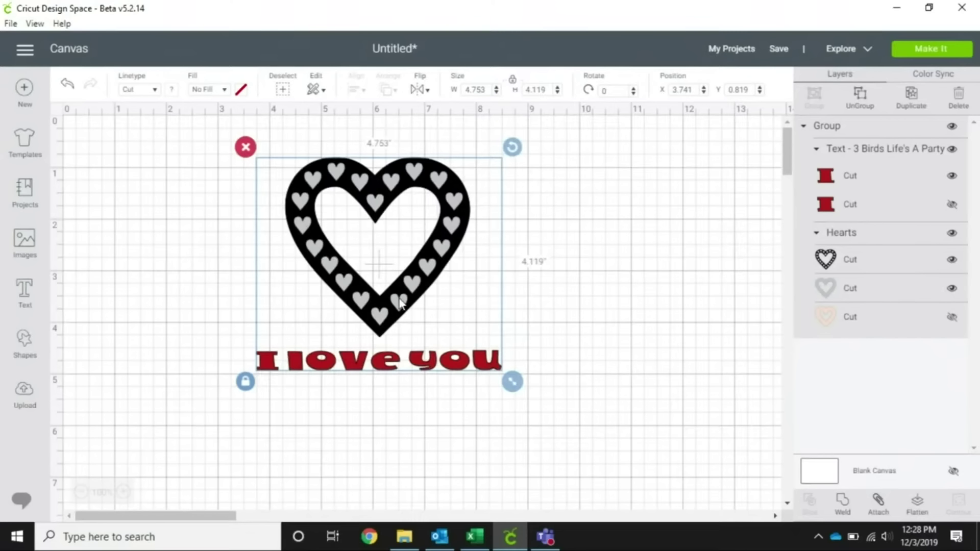
Preview how the grouped heart layers and text are laid out on the three color mats, and return to the canvas
left_click(930, 51)
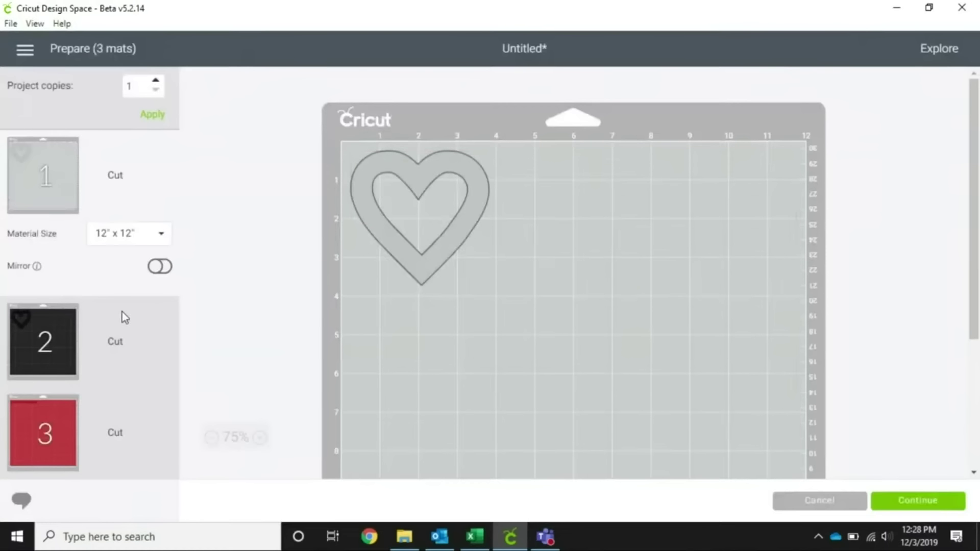
left_click(63, 332)
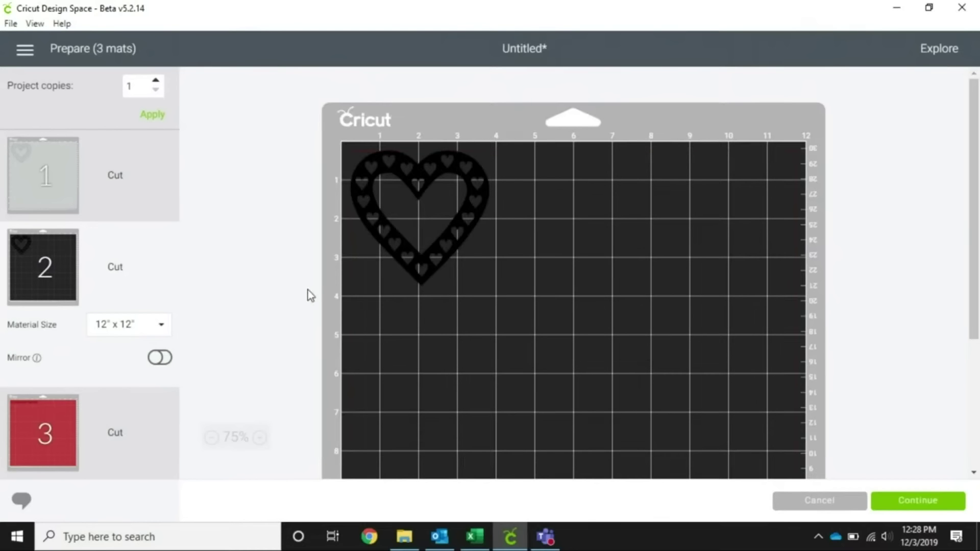
left_click(52, 415)
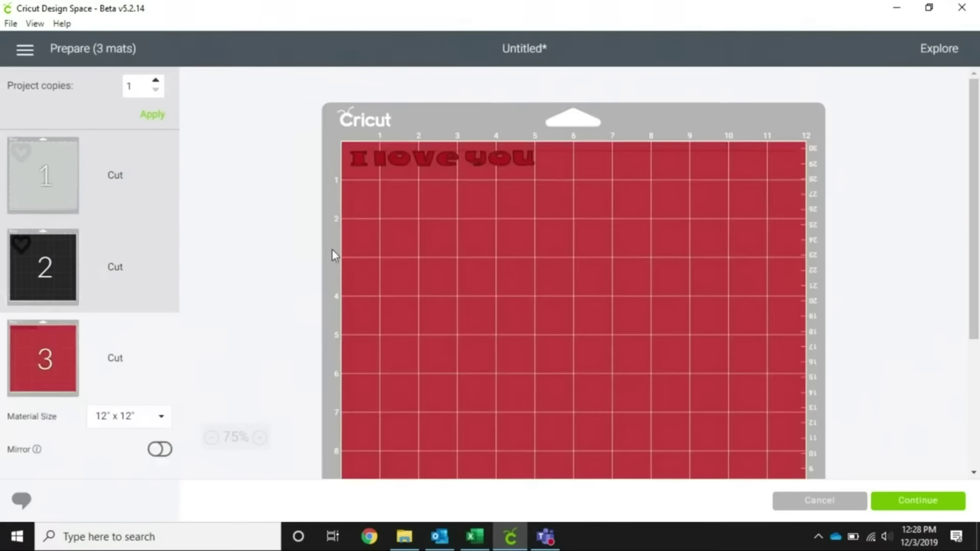
left_click(818, 503)
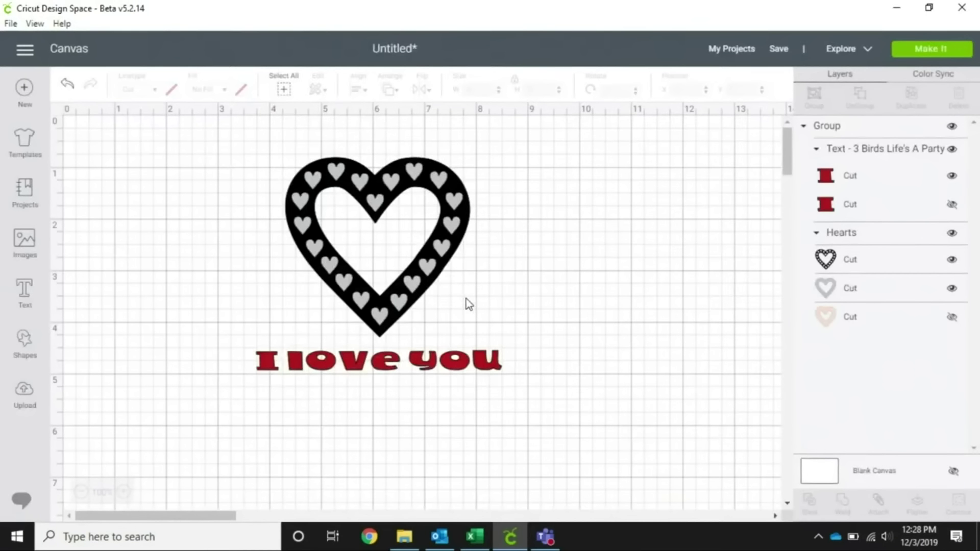
Try attaching and detaching the heart-and-text group, and undo both changes
left_click(455, 294)
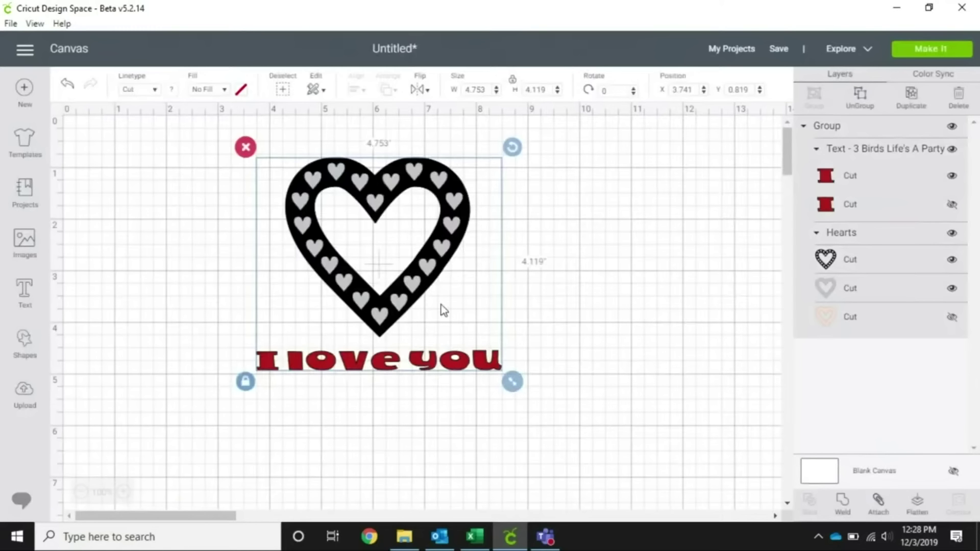
left_click(878, 506)
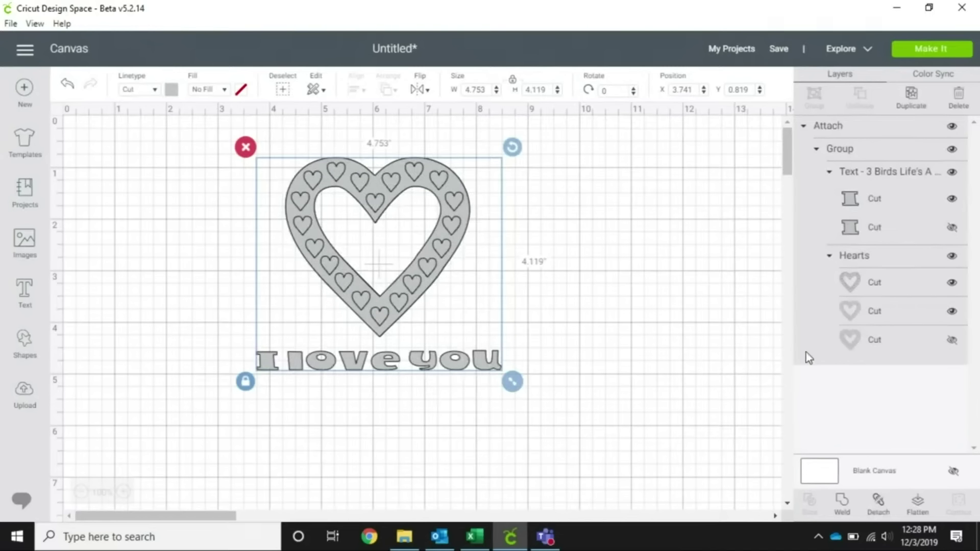
left_click(878, 501)
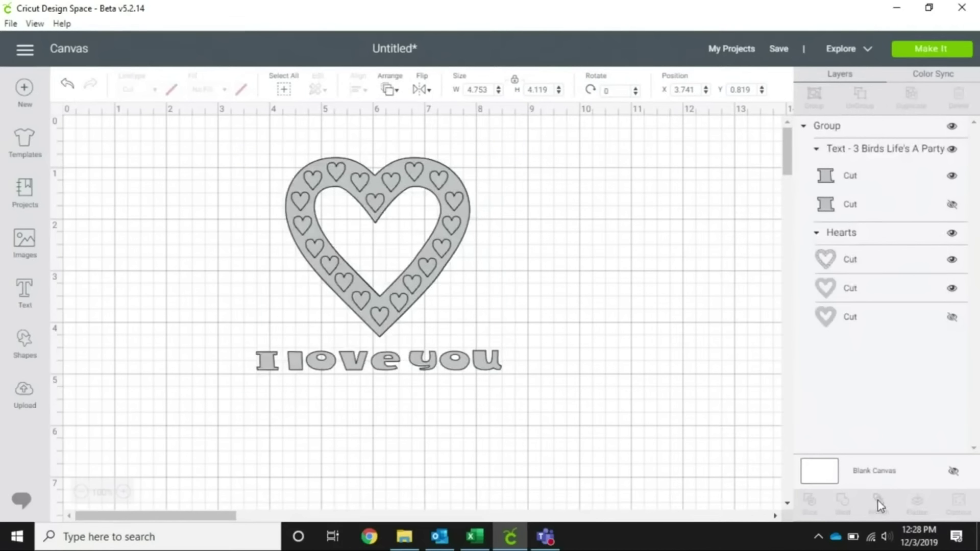
left_click(67, 83)
left_click(67, 84)
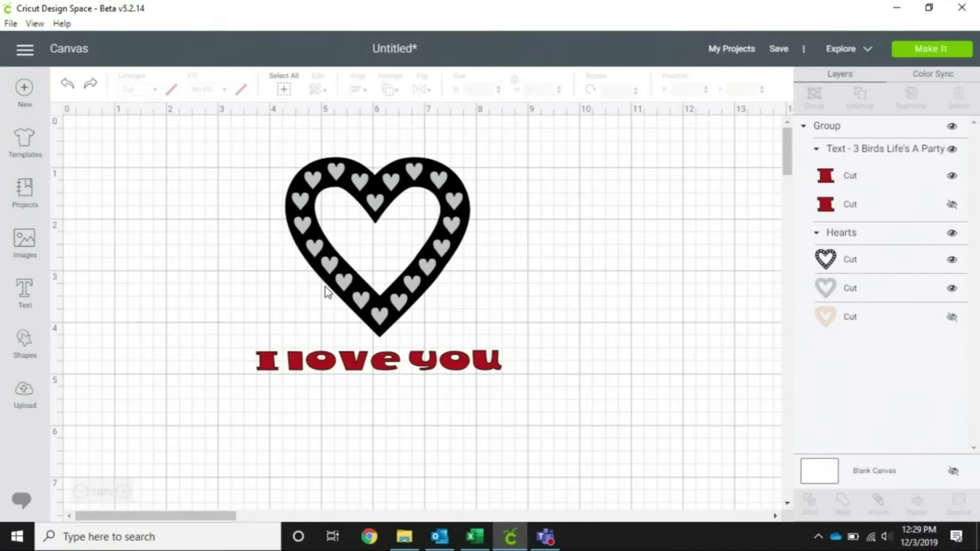
Move the heart-and-text group around the canvas as one unit, ending at about X 4.3, Y 1.32
left_click_drag(406, 181, 550, 182)
left_click_drag(535, 150, 450, 226)
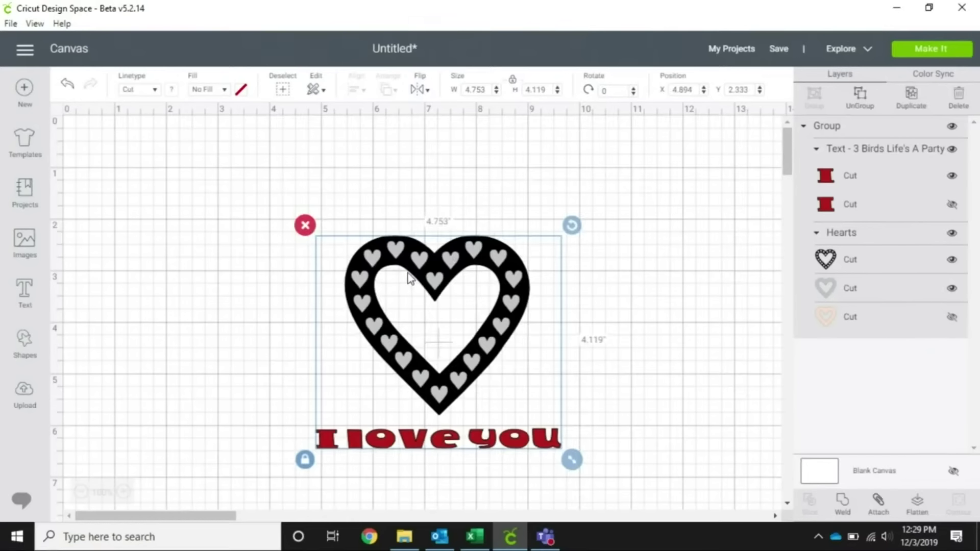
left_click_drag(443, 280, 412, 227)
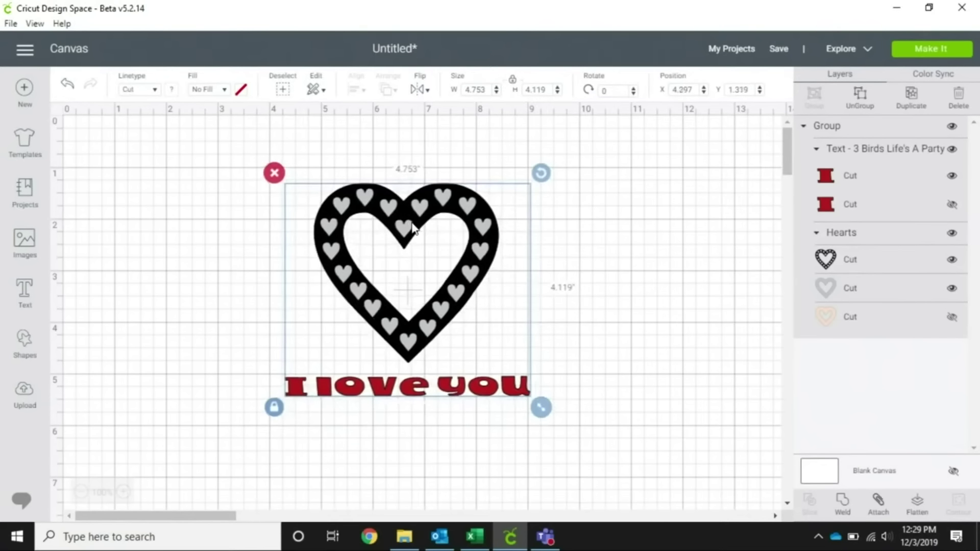
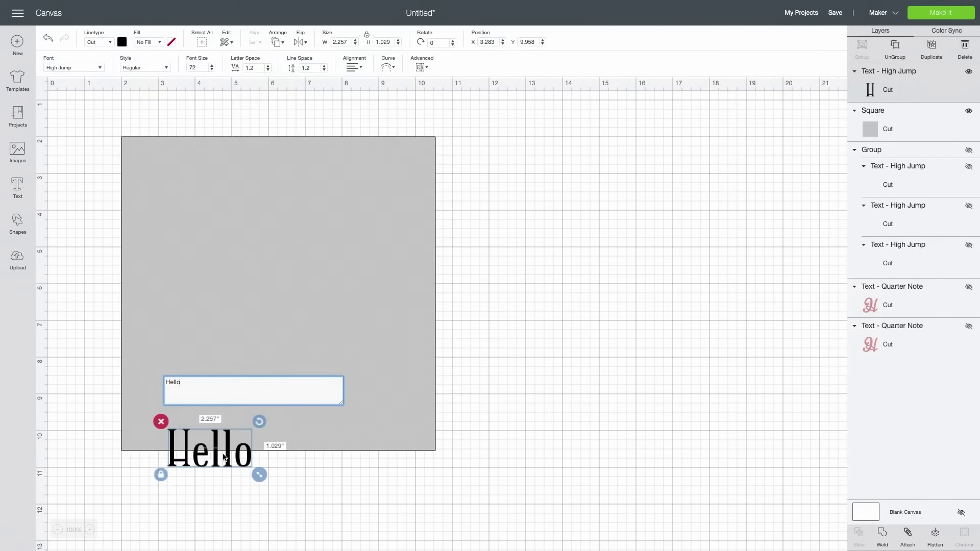
Enlarge the Hello text on the grey square to about 5.26 inches wide and set its linetype to Draw
left_click_drag(224, 453, 253, 329)
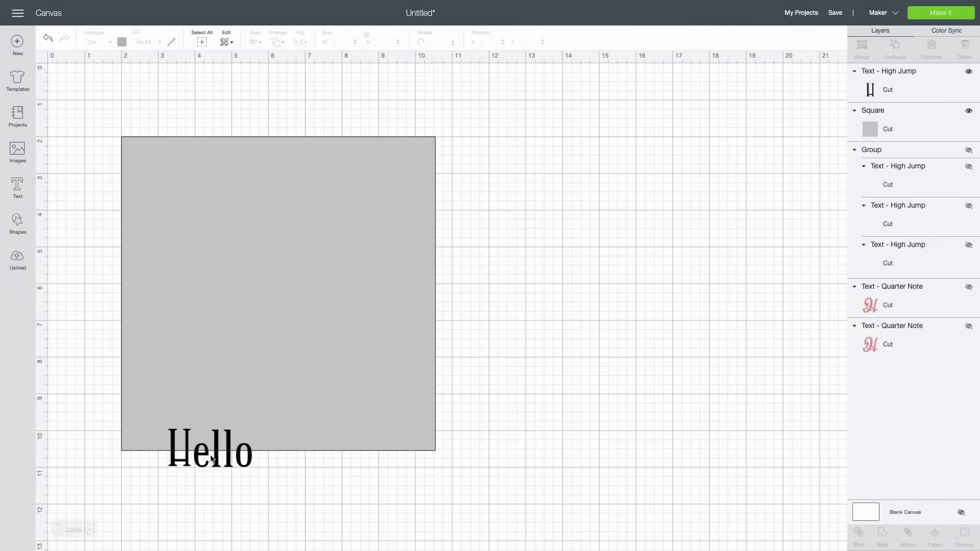
left_click_drag(244, 213, 207, 465)
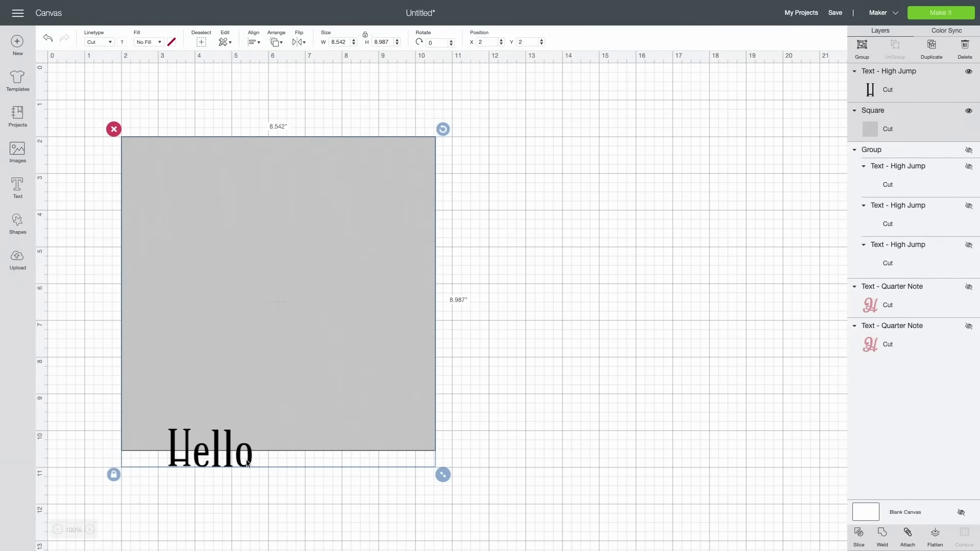
left_click(249, 484)
left_click_drag(213, 462, 370, 366)
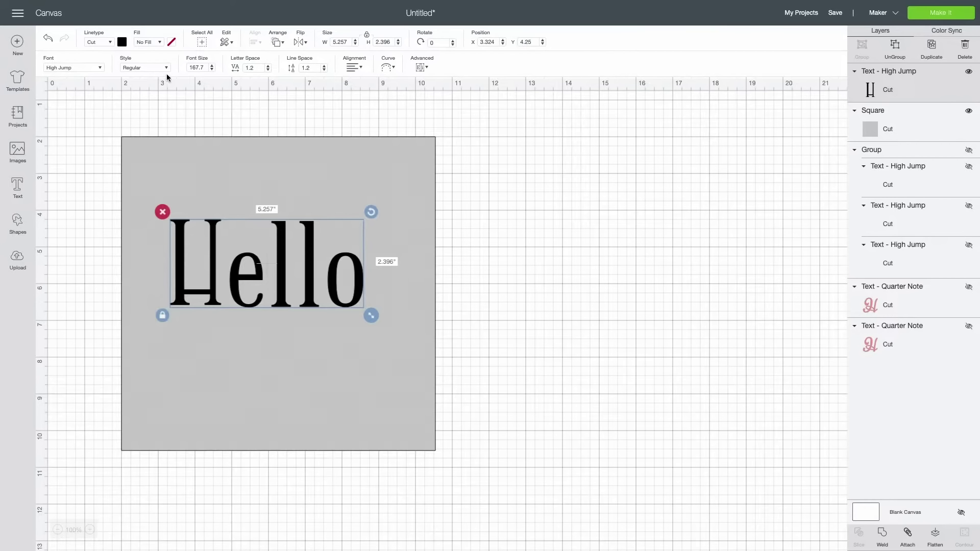
left_click(110, 43)
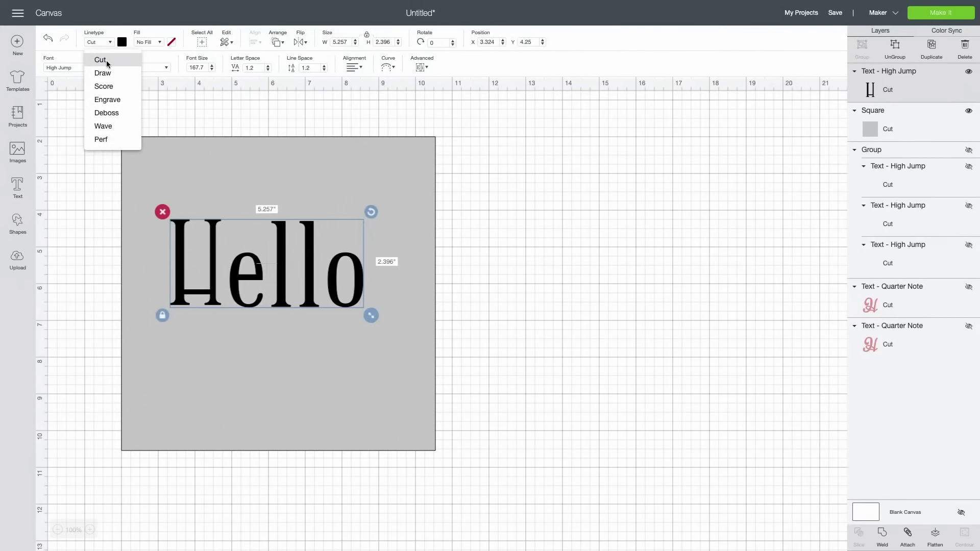
left_click(102, 73)
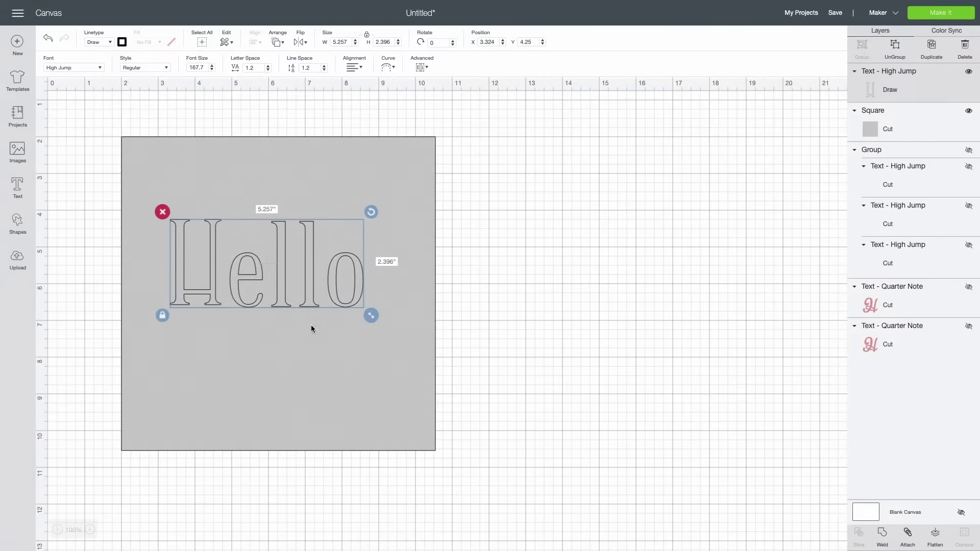
Attach the drawn Hello text to the grey square, and detach the two again
left_click_drag(82, 104, 528, 485)
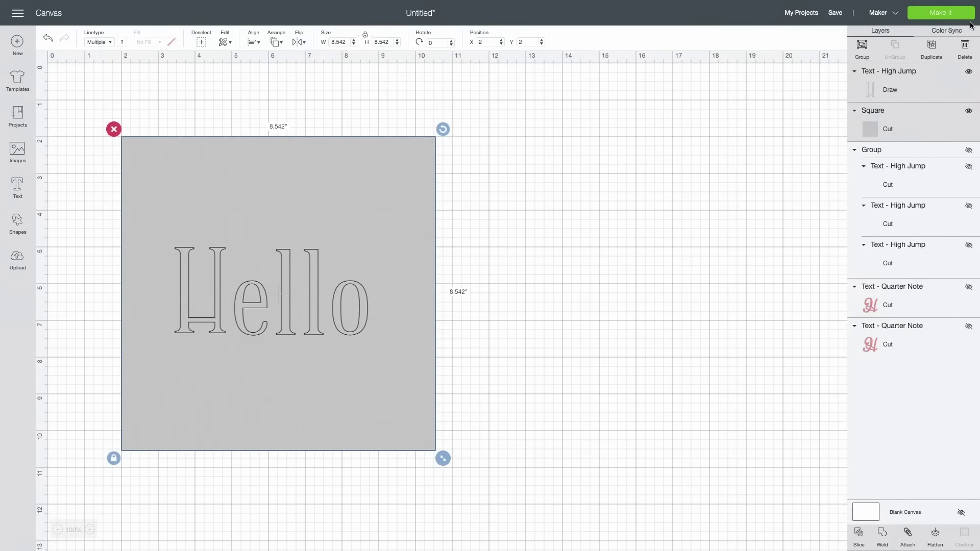
left_click(908, 534)
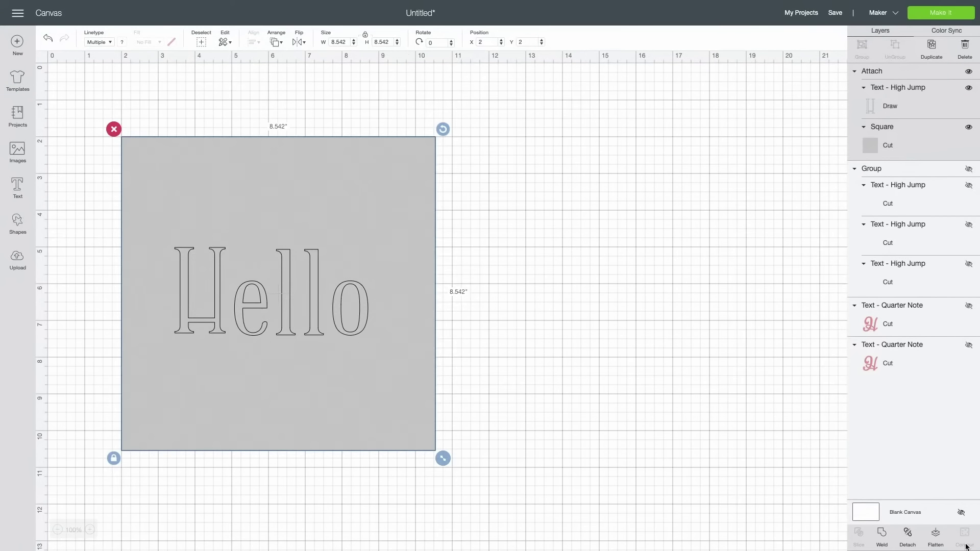
left_click(907, 533)
Set the style of the drawn Hello text to Writing
left_click(264, 308)
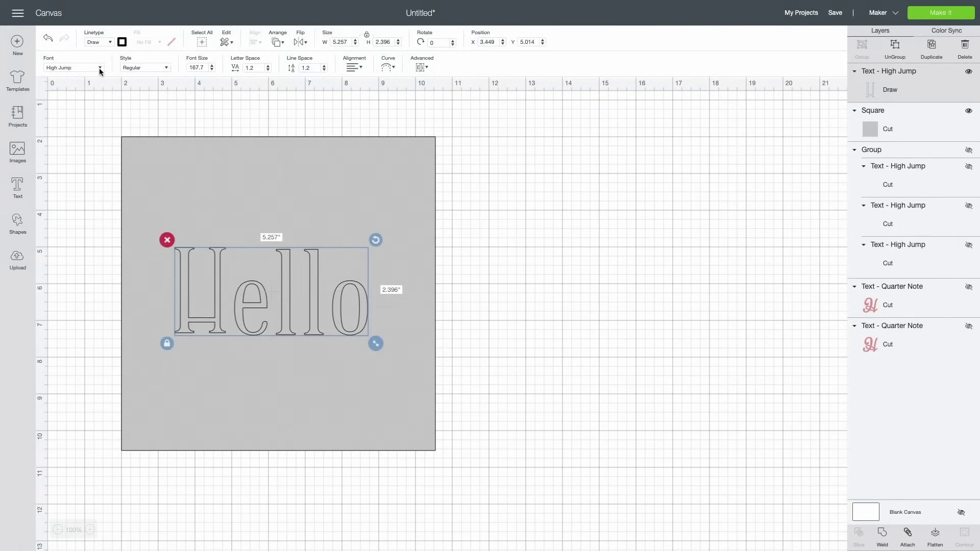
left_click(164, 70)
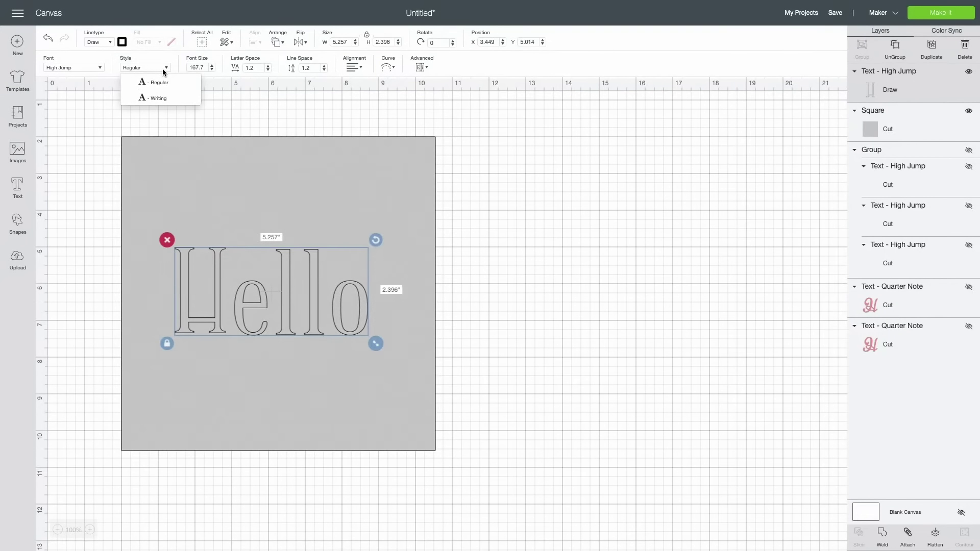
left_click(170, 100)
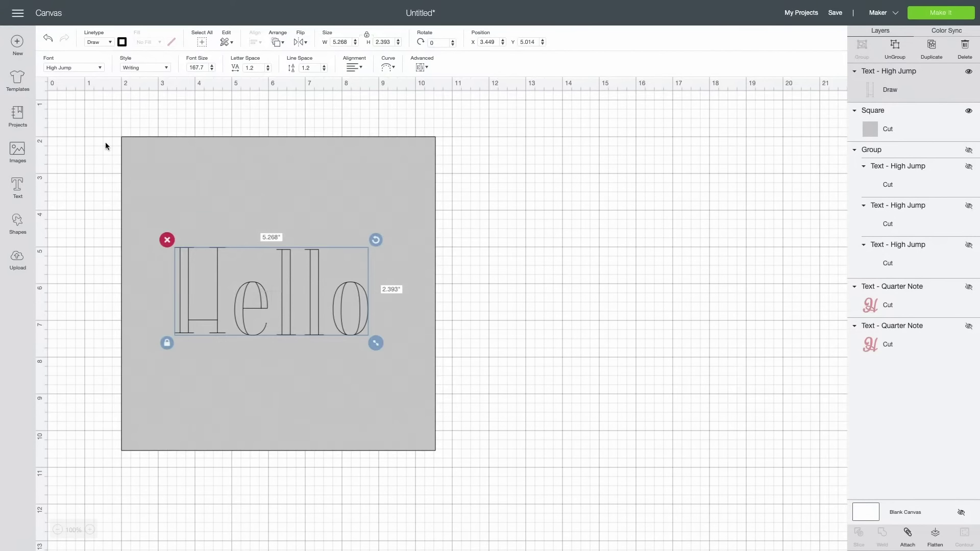
Delete the drawn Hello with its square, and show the first hidden script Hello, placed at about X 1.87, Y 2.09
left_click_drag(104, 134, 503, 510)
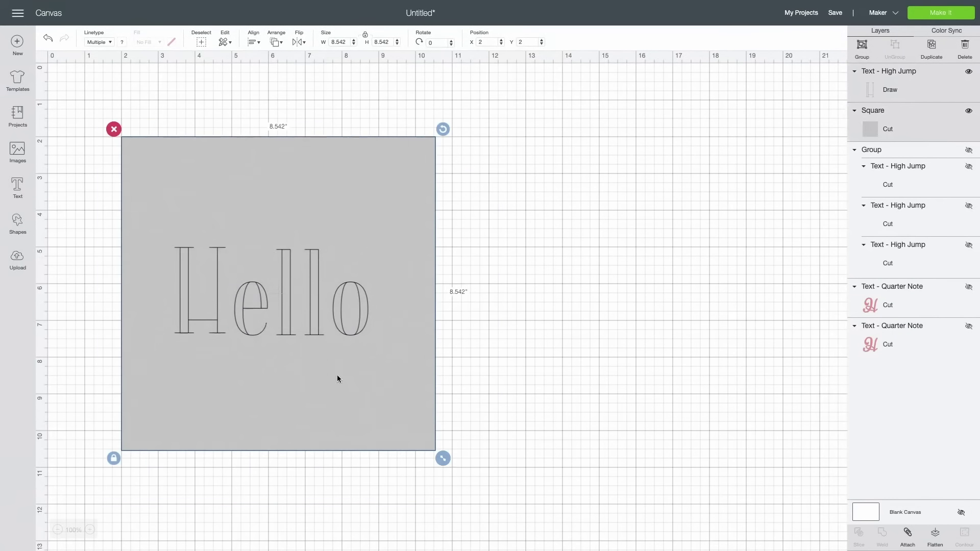
left_click(114, 130)
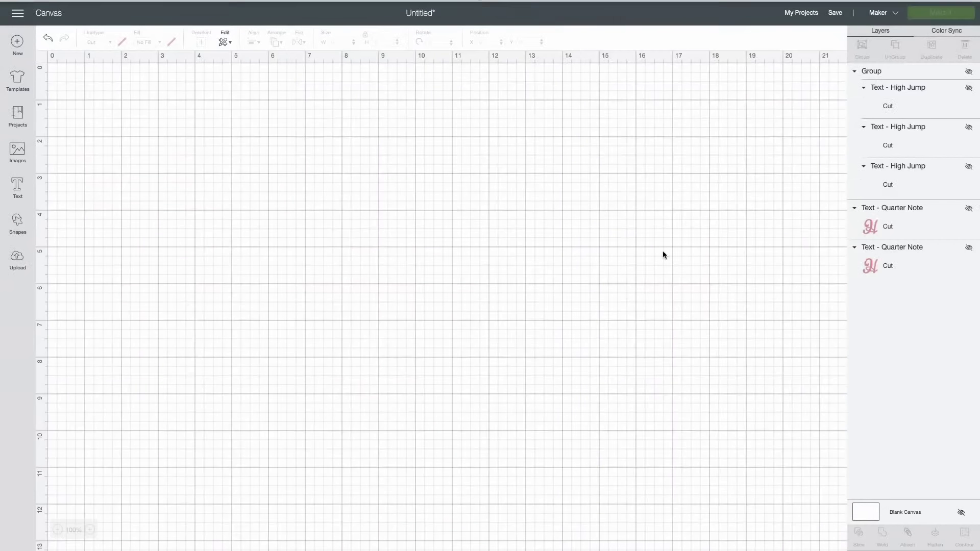
left_click(969, 208)
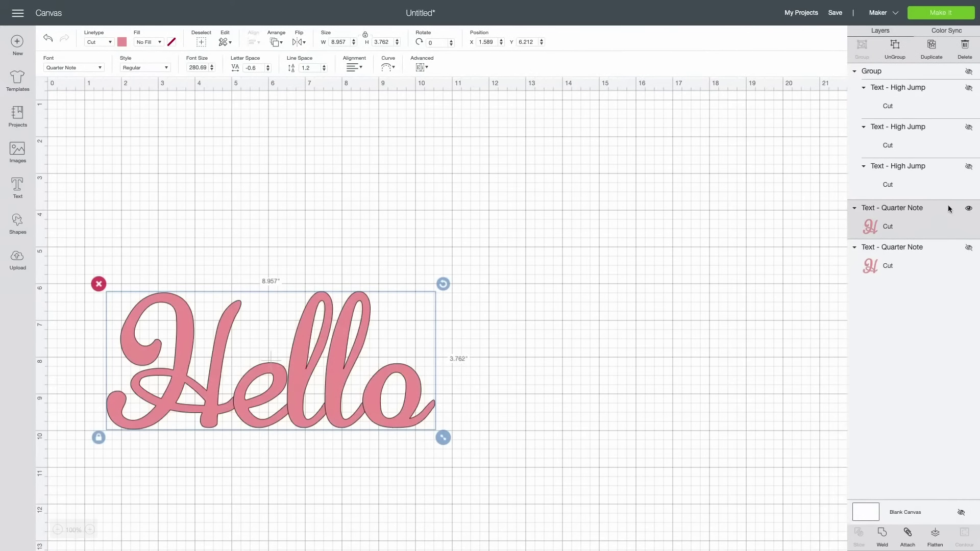
left_click_drag(351, 378, 361, 226)
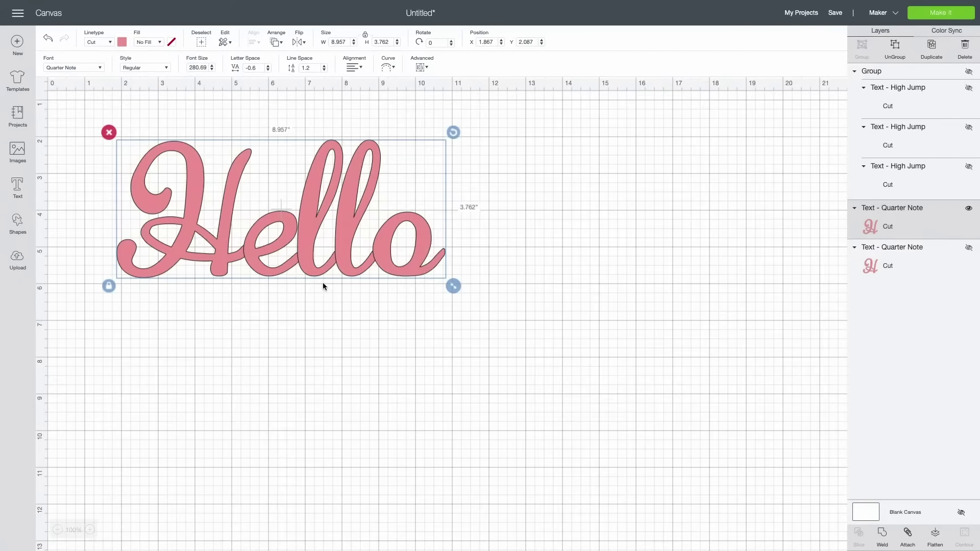
Try welding the letters of the script Hello, and undo the weld
left_click(883, 536)
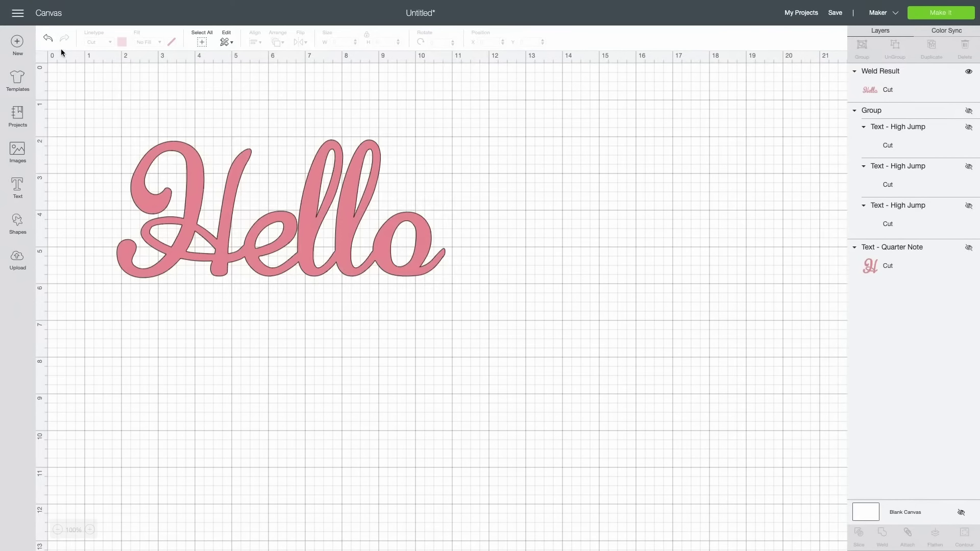
left_click(48, 39)
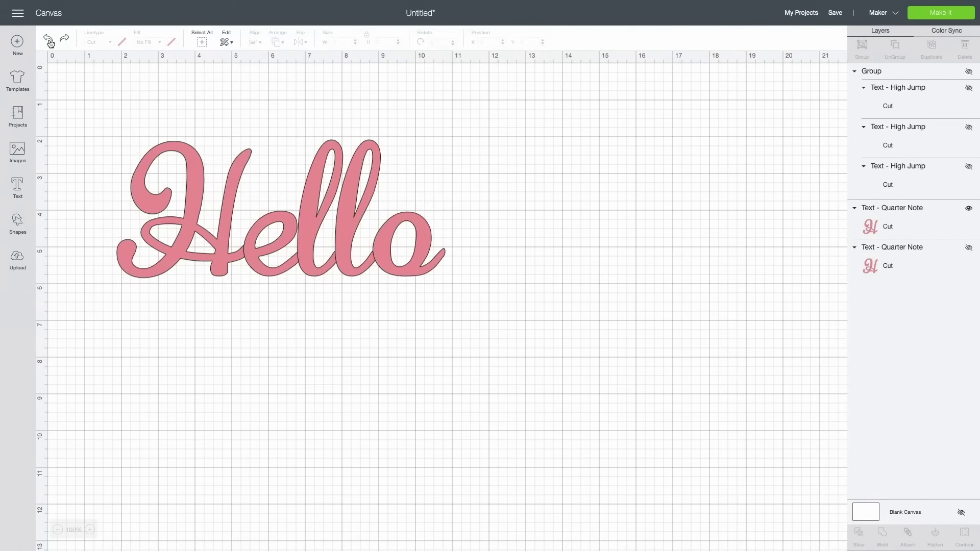
Duplicate the script Hello as an editable backup, move the copy to about X 5.63, Y 6.42, and hide it
left_click_drag(106, 134, 582, 302)
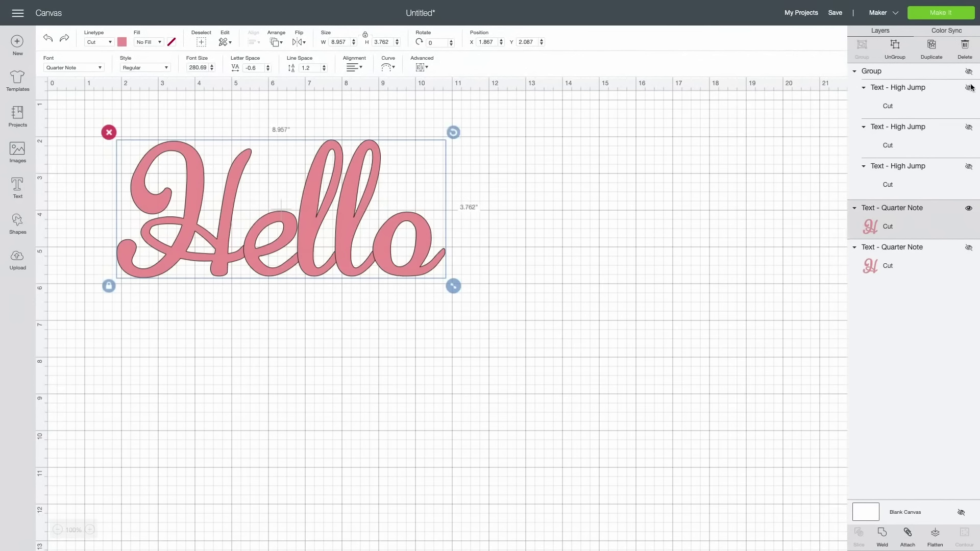
left_click(931, 46)
left_click_drag(357, 225, 477, 367)
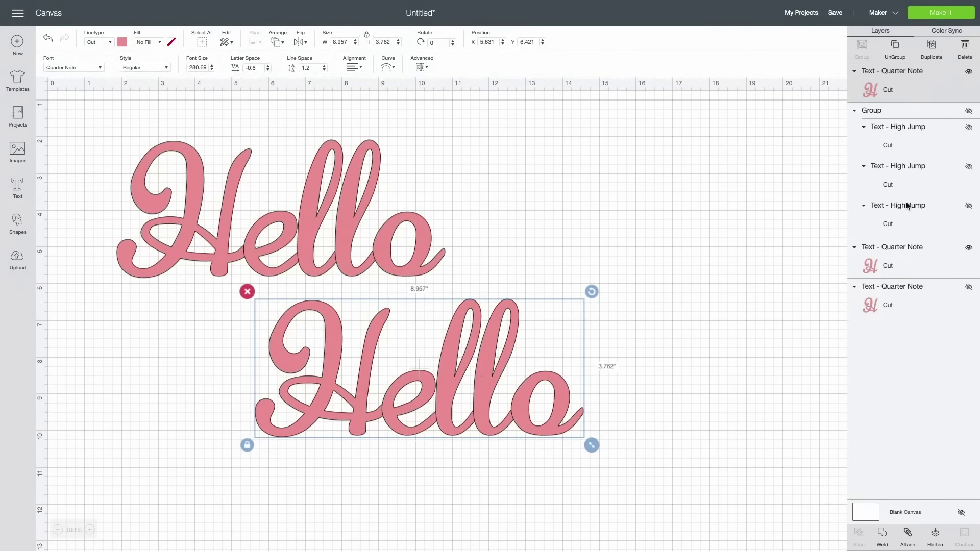
left_click(968, 73)
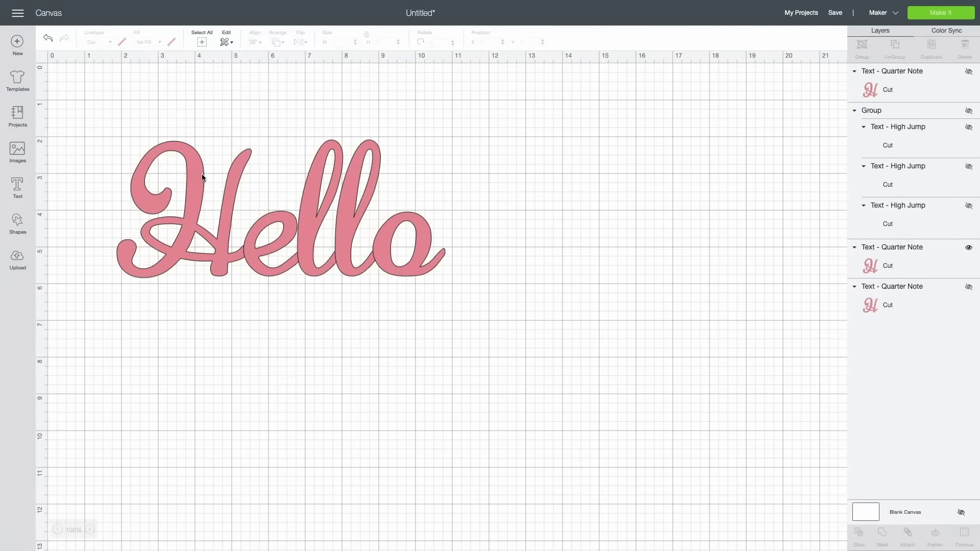
Weld the visible script Hello into one shape and move it to about X 1.16, Y 1.27
left_click_drag(100, 121, 526, 325)
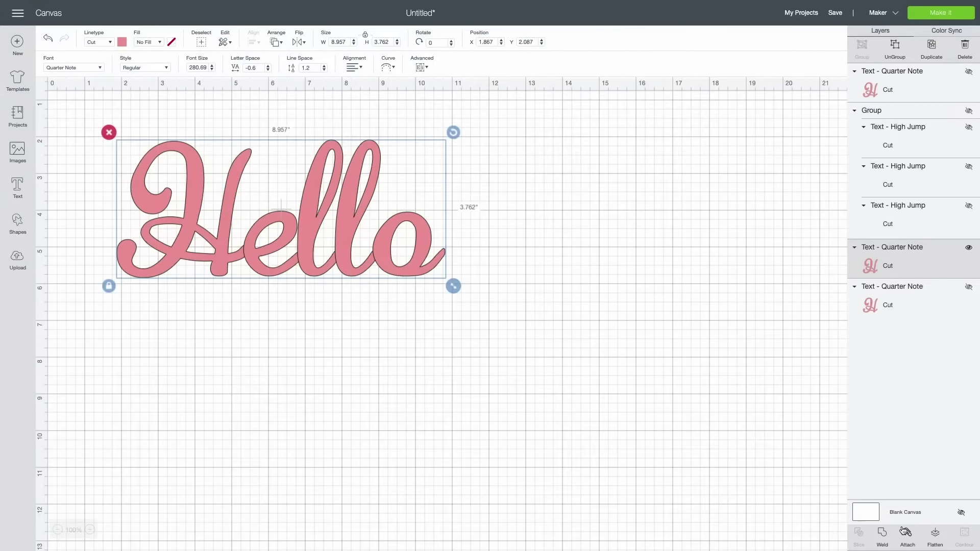
left_click(881, 536)
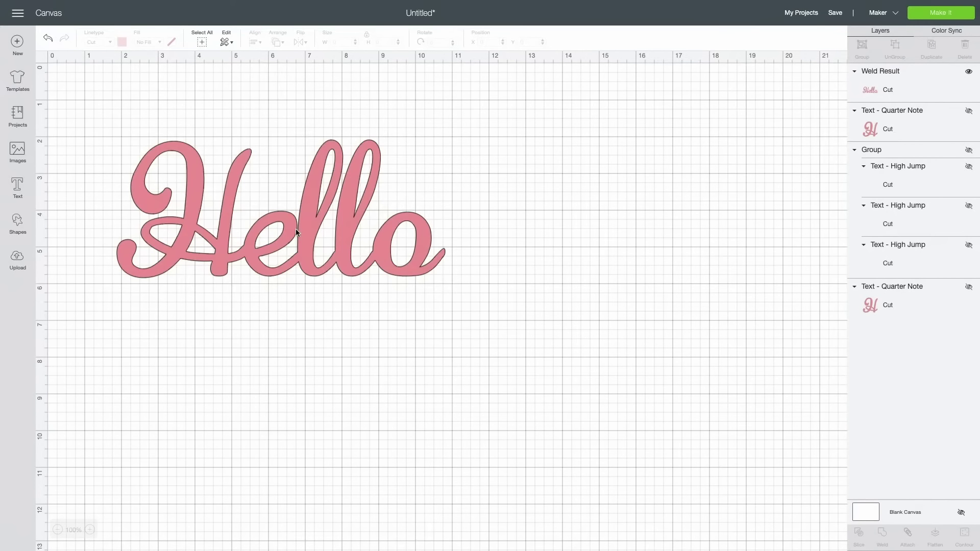
left_click_drag(329, 247, 304, 216)
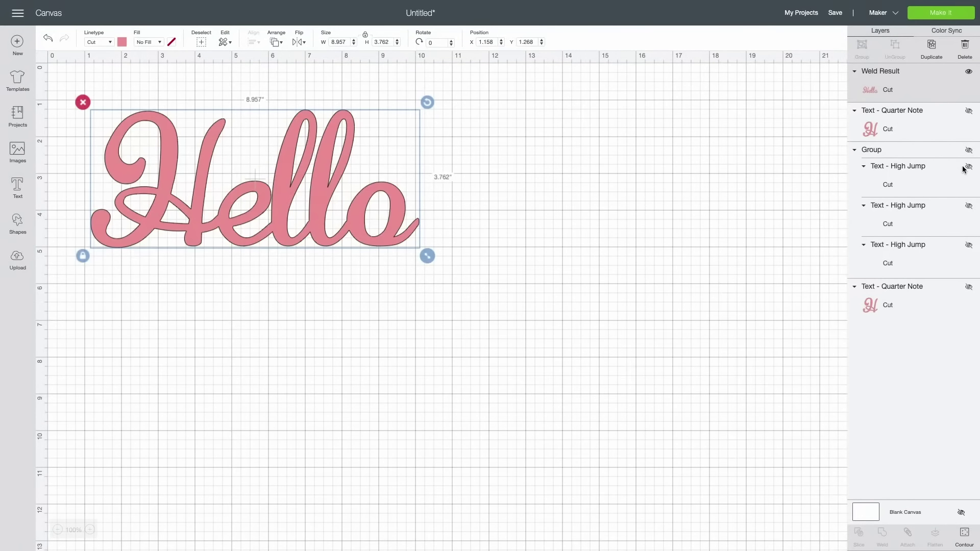
Show the hidden Oh Happy Day group and move it as one unit to about X 13.55, Y 1.71
left_click(969, 149)
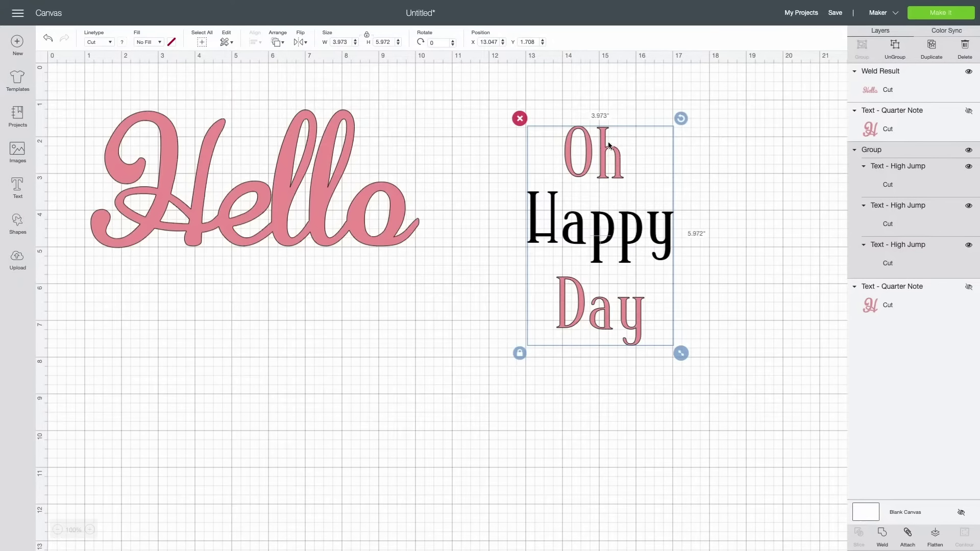
left_click(794, 238)
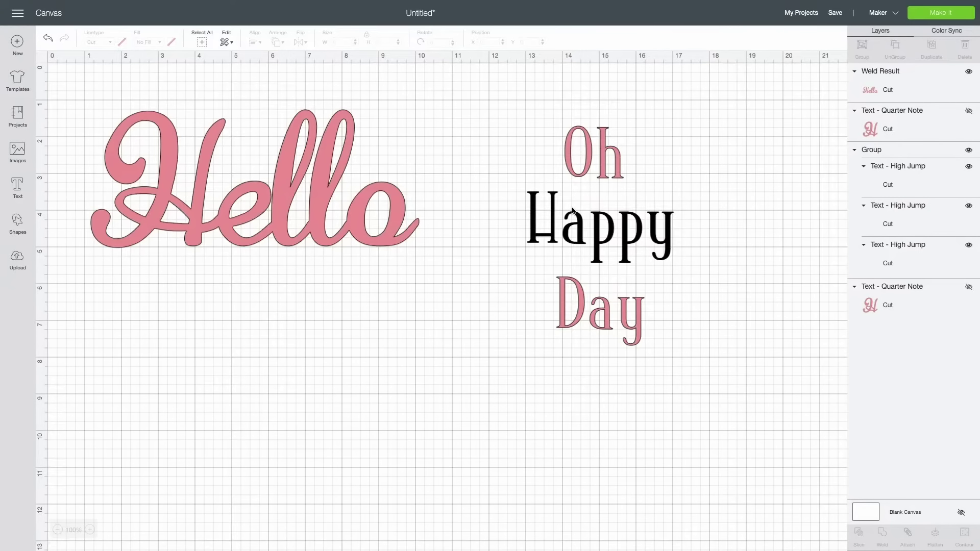
left_click(593, 158)
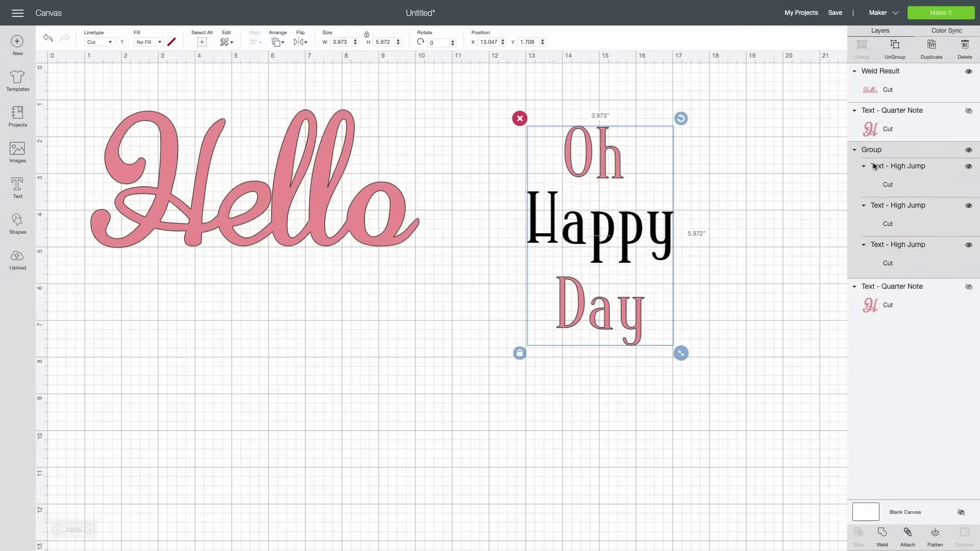
left_click(595, 159)
left_click(616, 153)
left_click_drag(617, 153, 636, 153)
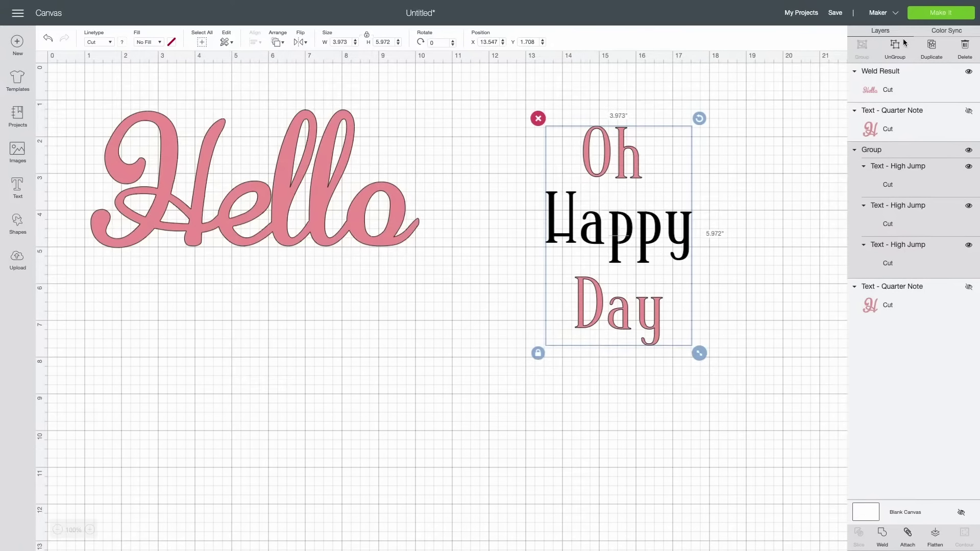
Ungroup the Oh Happy Day phrase into separate words
left_click(895, 49)
left_click(624, 161)
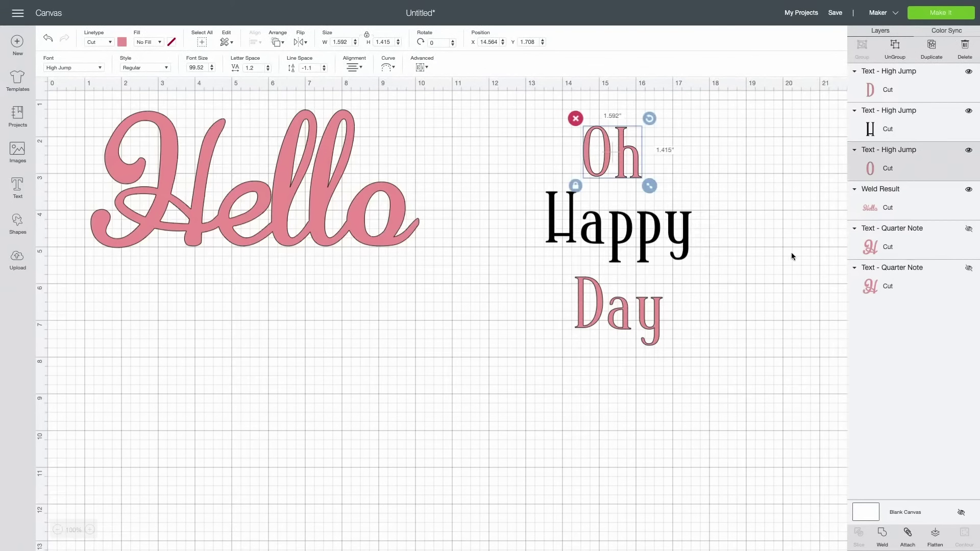
left_click(889, 211)
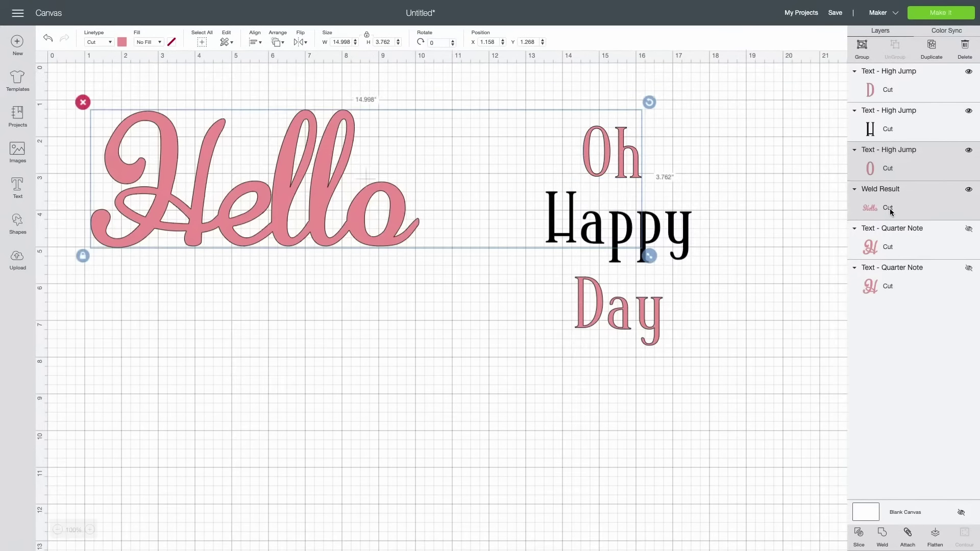
left_click(711, 204)
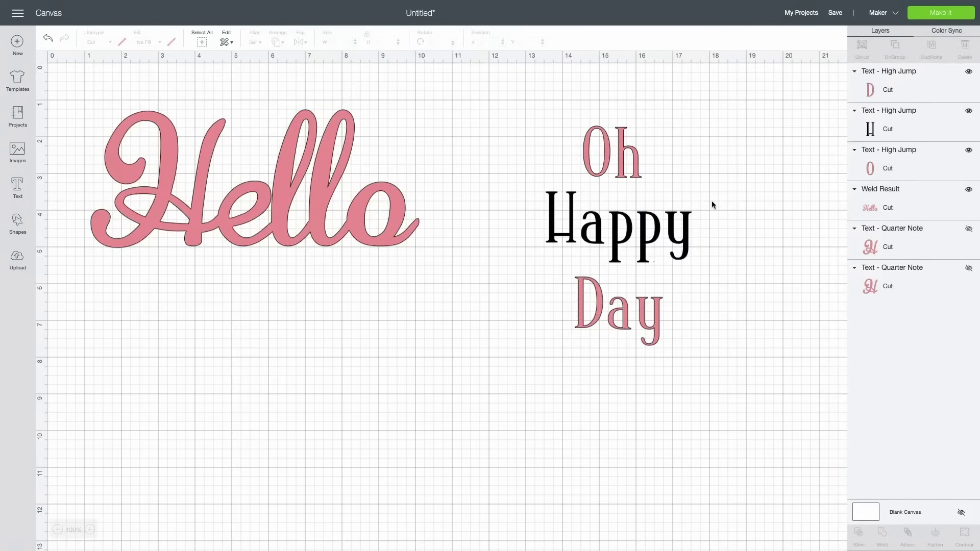
Attach the two pink words, Oh and Day, to each other
left_click(628, 160)
left_click(633, 319, "shift")
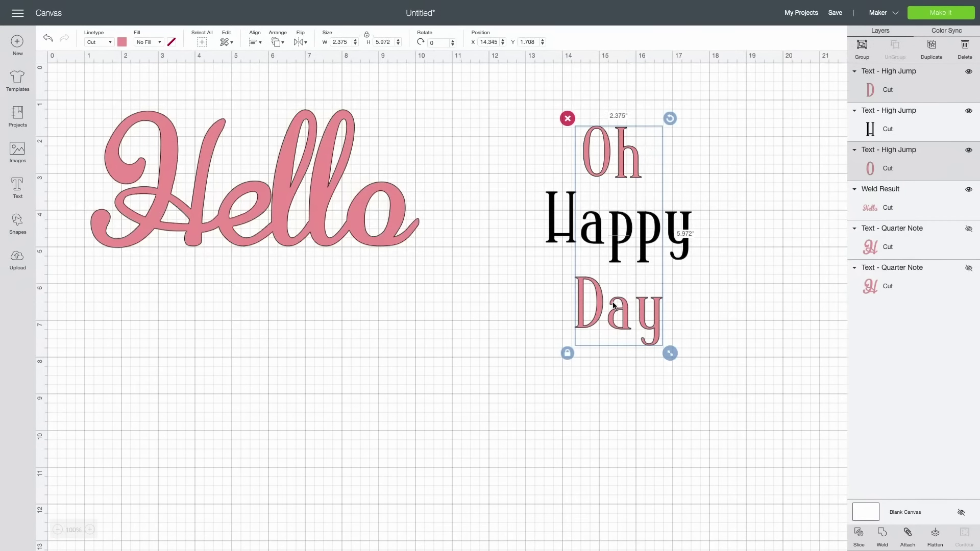
left_click(909, 538)
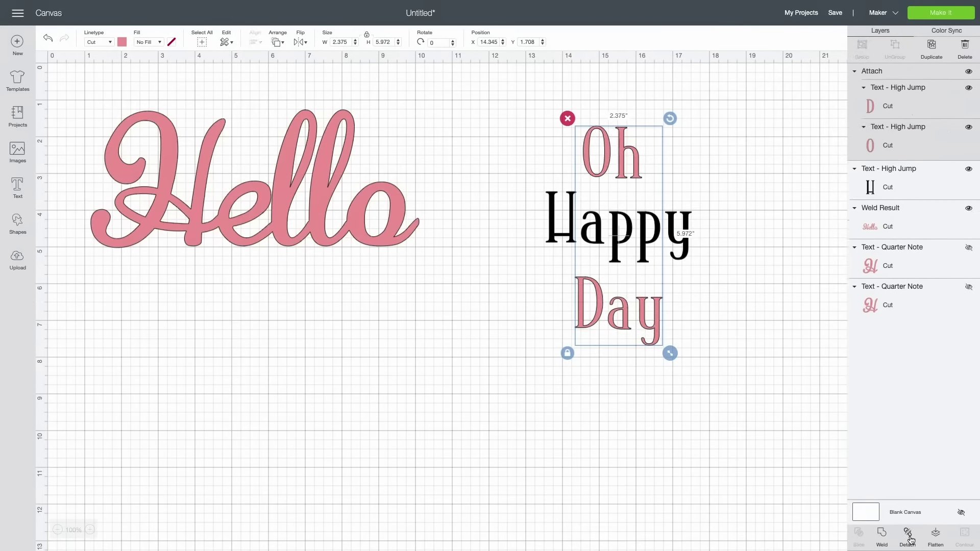
Preview how the attached words, Happy and the welded Hello are laid out on the black and pink mats, and return to the canvas
left_click(932, 21)
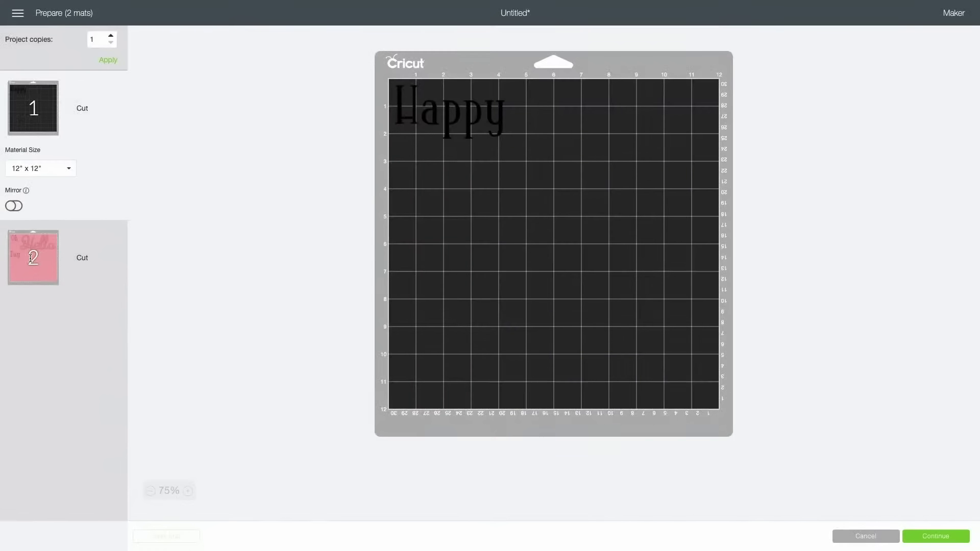
left_click(31, 258)
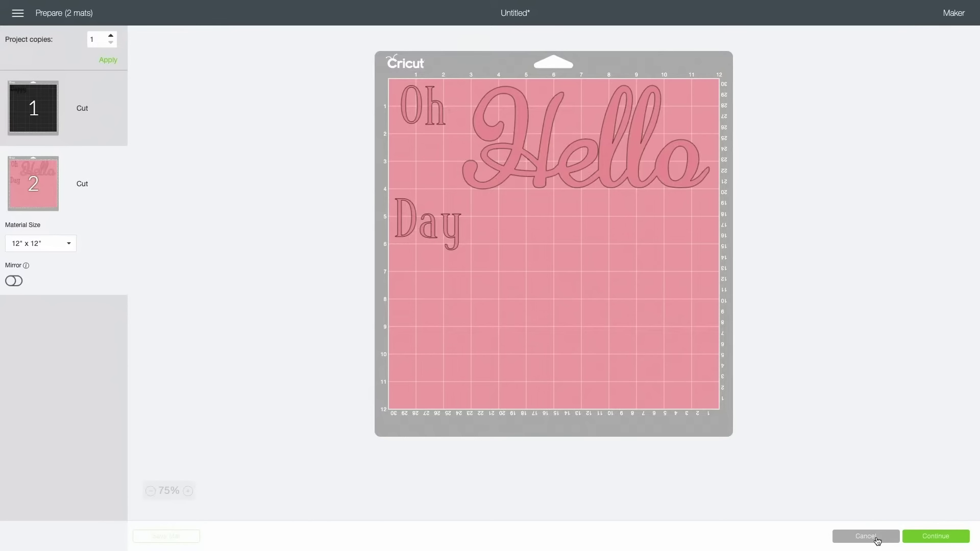
left_click(866, 536)
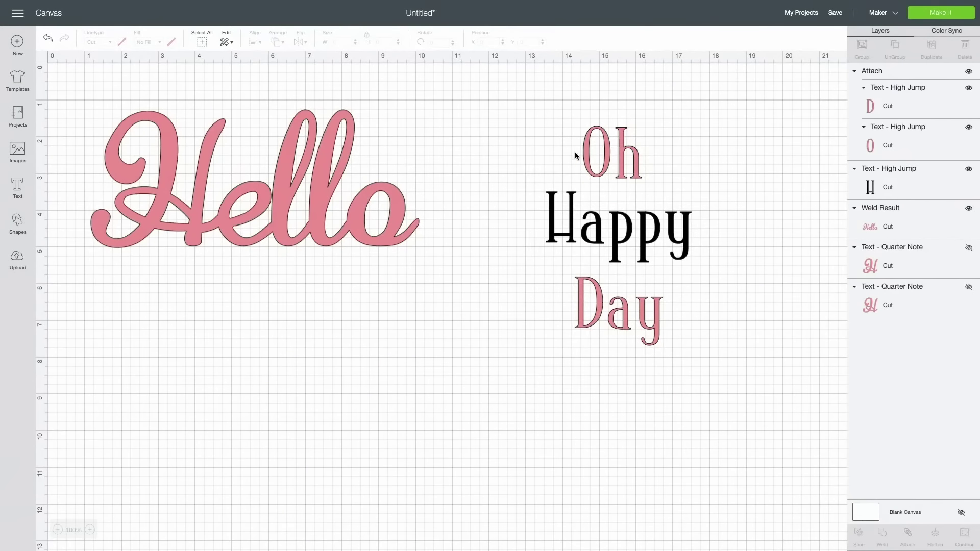
Delete all three words of the Oh Happy Day phrase from the canvas
left_click_drag(542, 114, 689, 396)
left_click(535, 118)
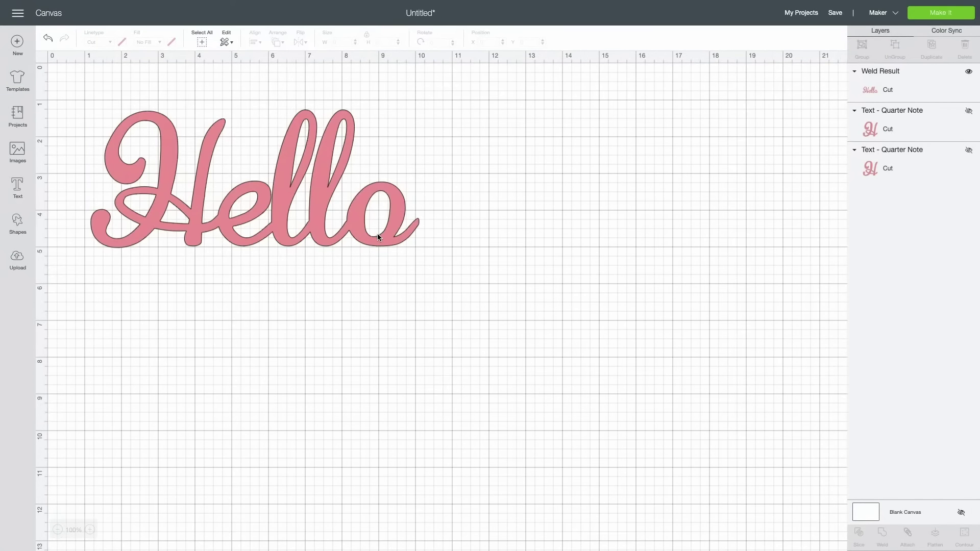
Enlarge the welded Hello as one piece to about 12.56 inches wide, and delete it from the canvas
left_click_drag(378, 234, 414, 260)
left_click_drag(461, 283, 594, 370)
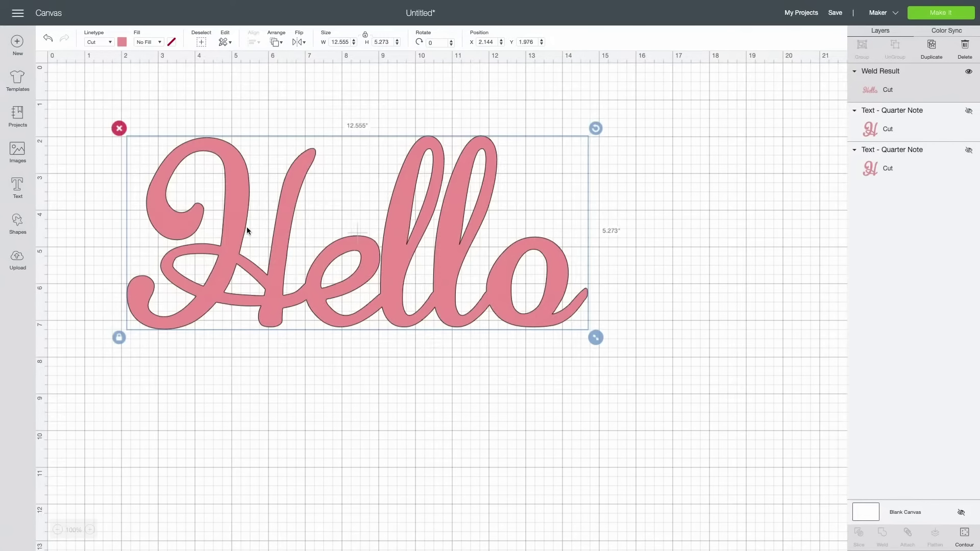
left_click(122, 130)
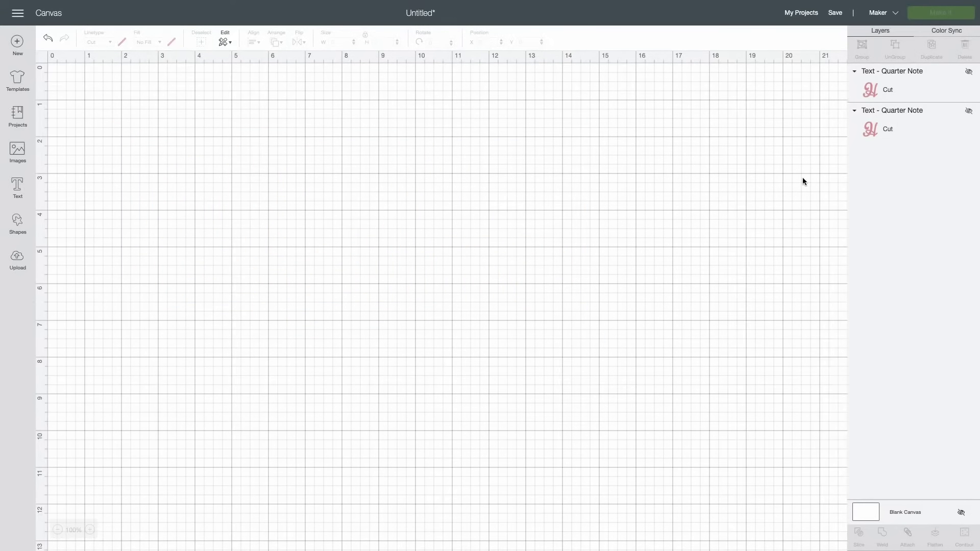
Show the lower hidden Hello text copy on the canvas, shift it down, and ungroup it to letters
left_click(970, 112)
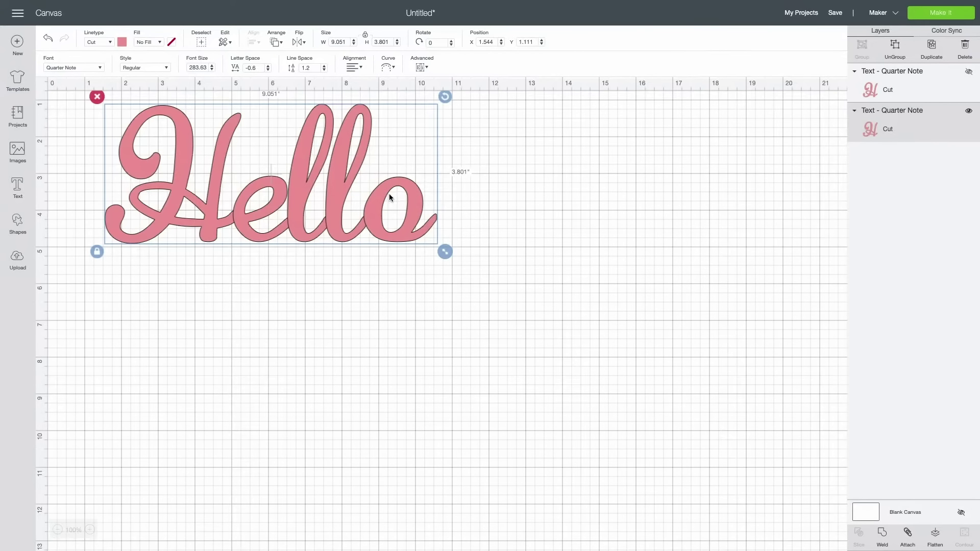
left_click_drag(389, 195, 415, 252)
left_click(421, 67)
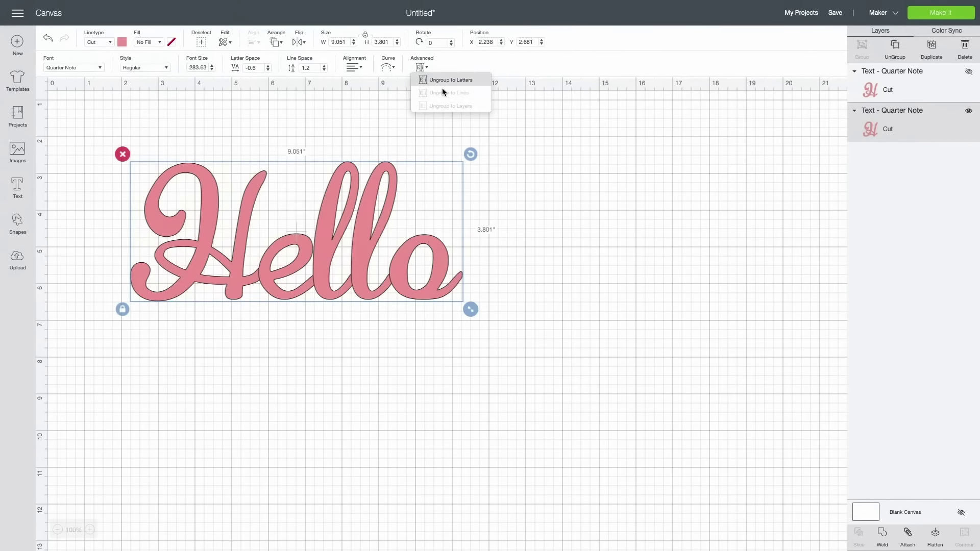
left_click(447, 82)
Move the separate o and second l away from the word and bring them back beside the first l
left_click_drag(453, 280, 494, 282)
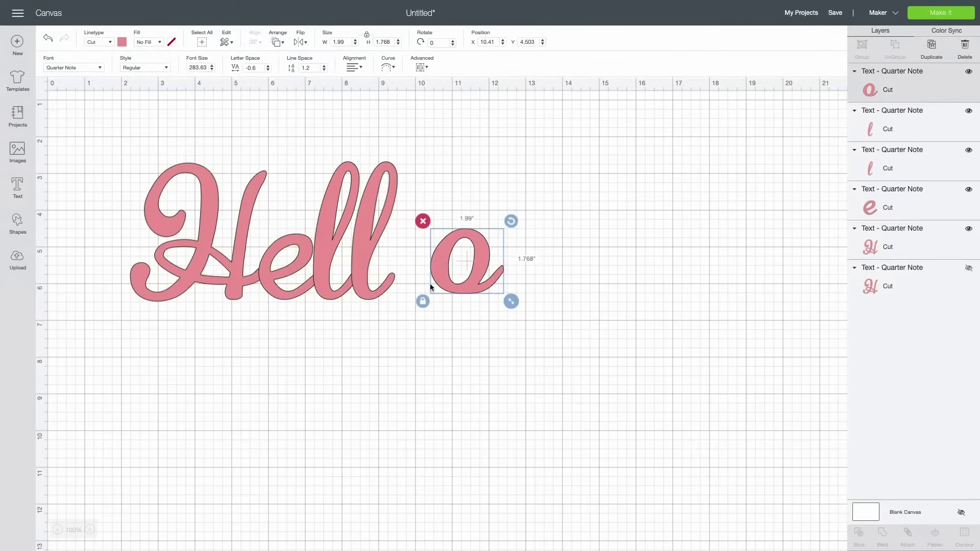
left_click_drag(372, 290, 430, 282)
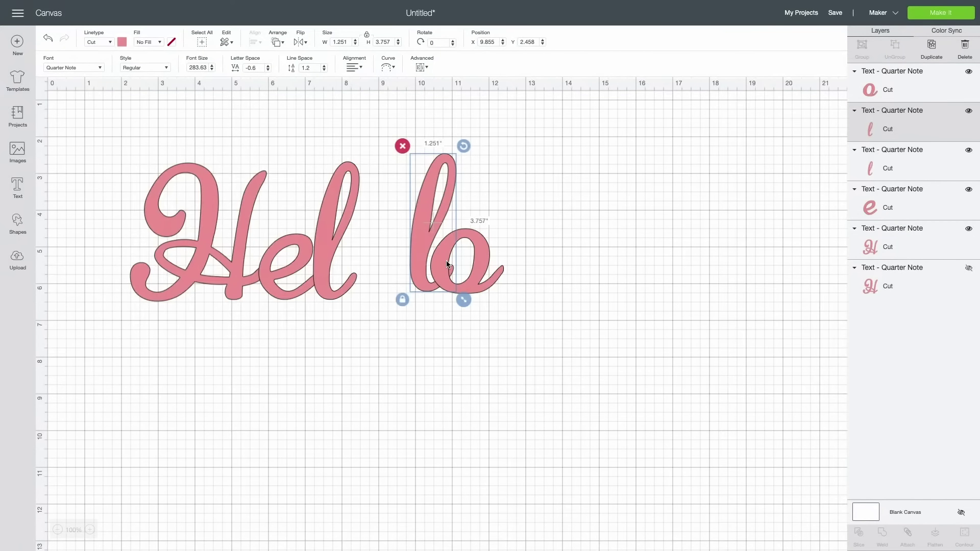
left_click_drag(422, 267, 367, 267)
left_click_drag(474, 284, 439, 286)
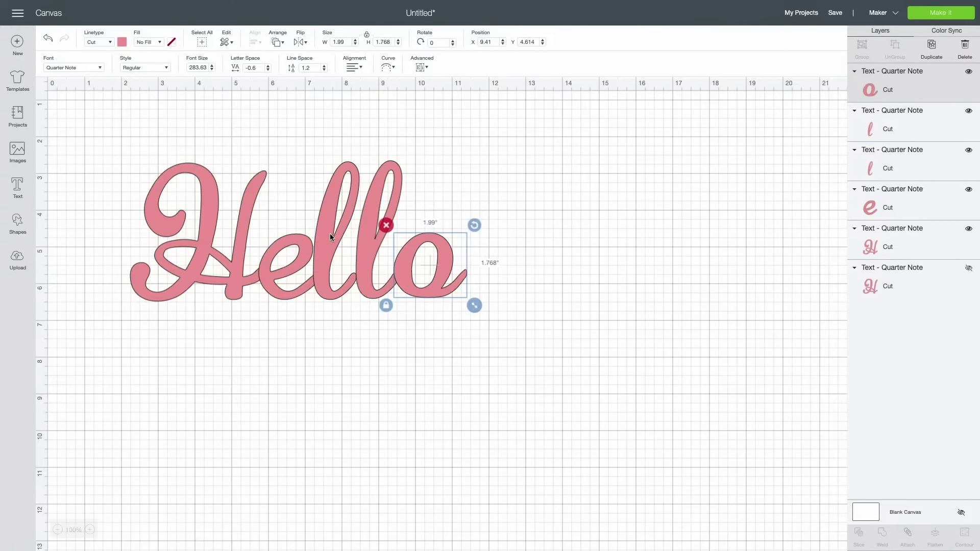
Spread the e, both l's and the o of Hello apart so that the letters no longer overlap
left_click_drag(418, 283, 463, 284)
left_click_drag(376, 271, 417, 271)
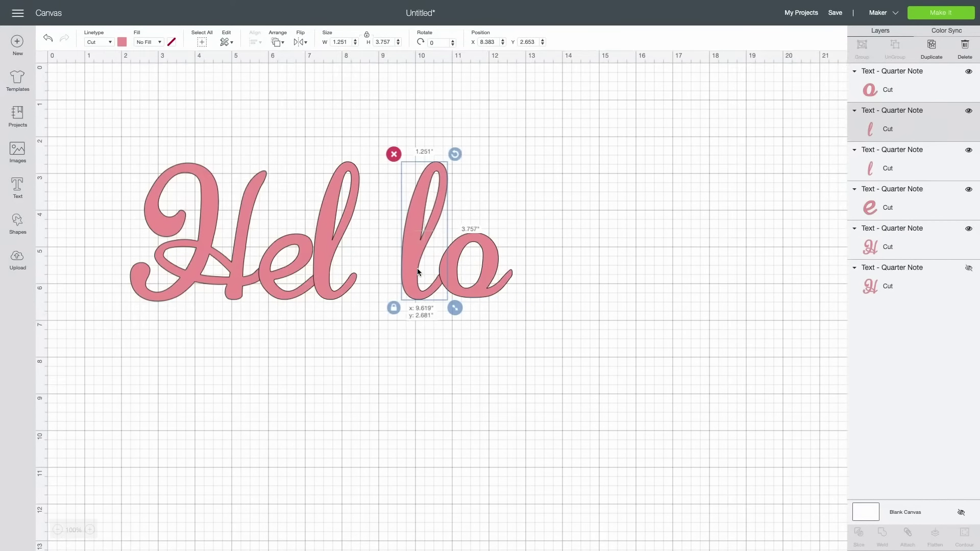
left_click_drag(320, 272, 376, 277)
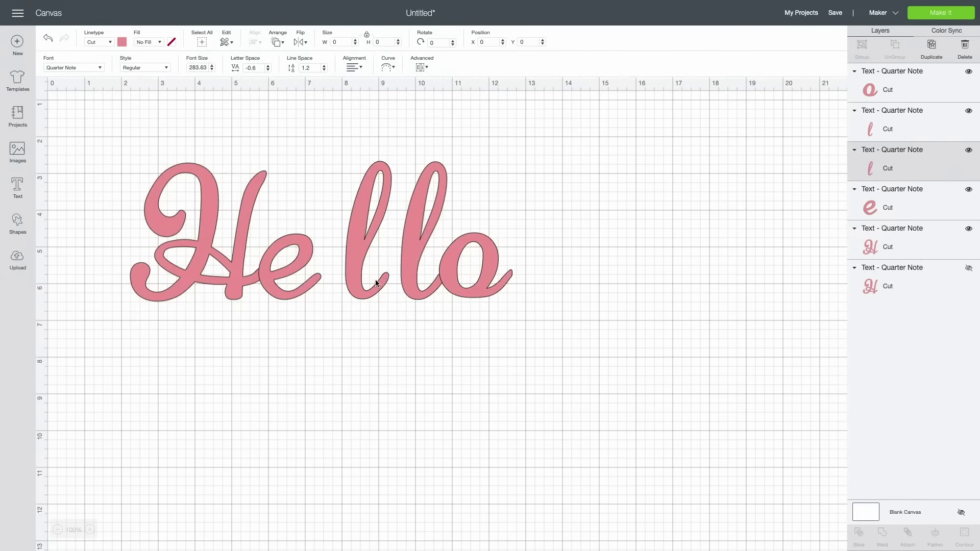
left_click(283, 272)
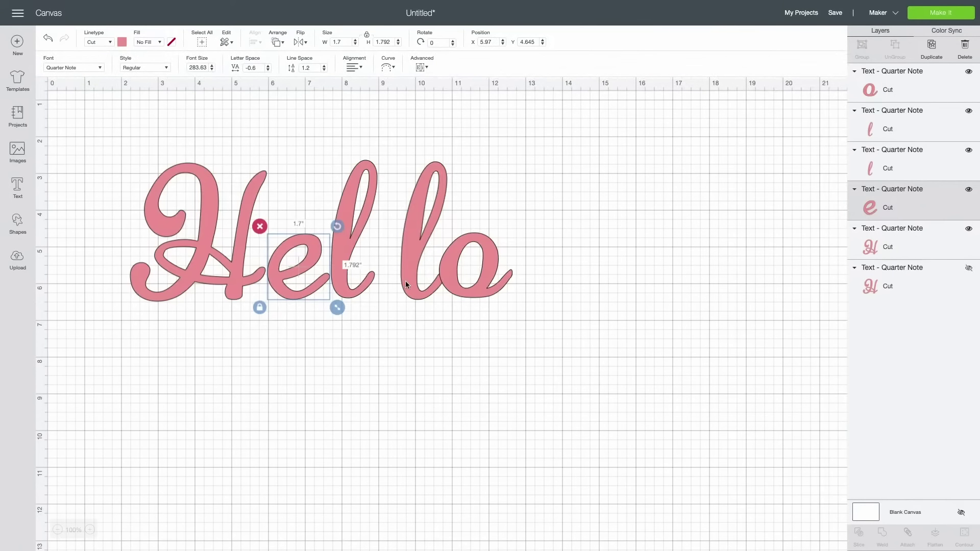
left_click_drag(405, 281, 391, 283)
Recolour the H of Hello blue and the first l yellow
left_click(174, 188)
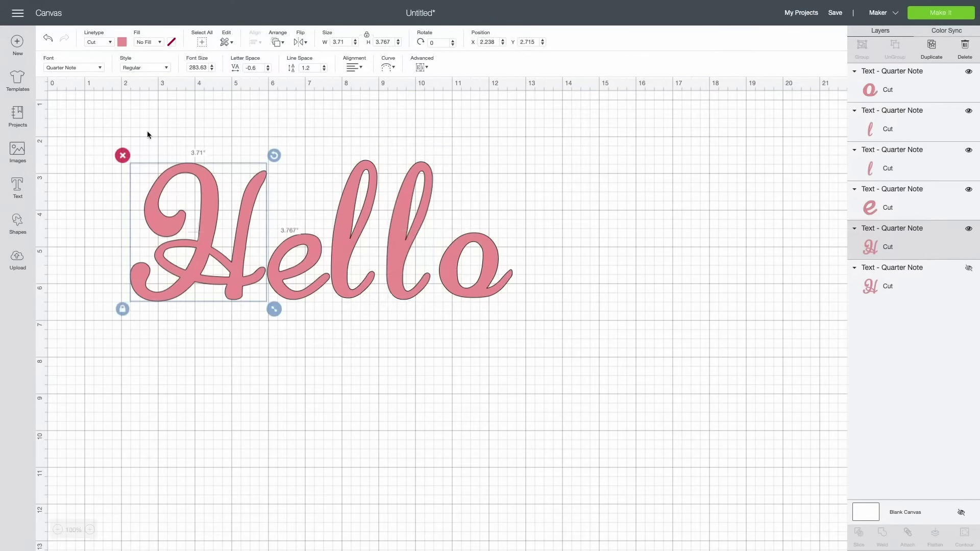
left_click(121, 42)
left_click(171, 109)
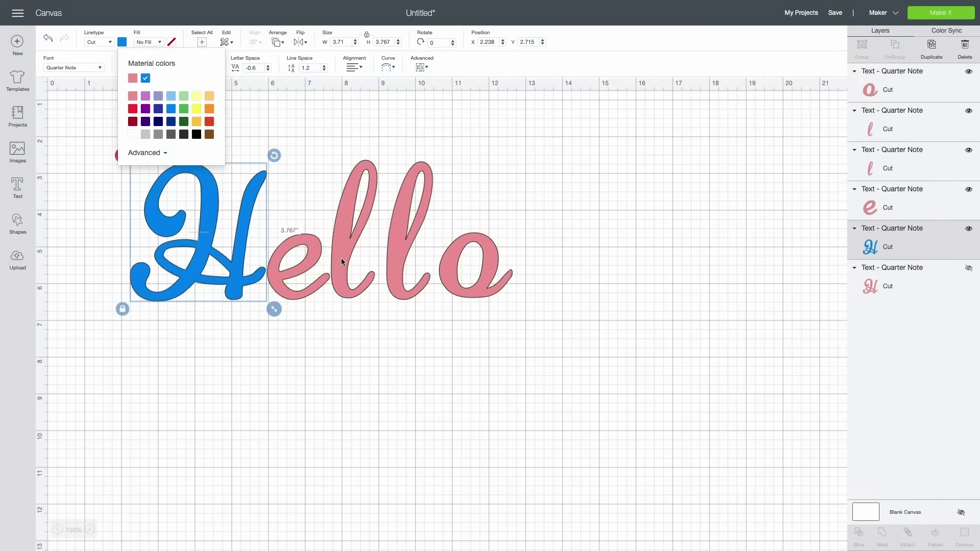
left_click(342, 243)
left_click(122, 42)
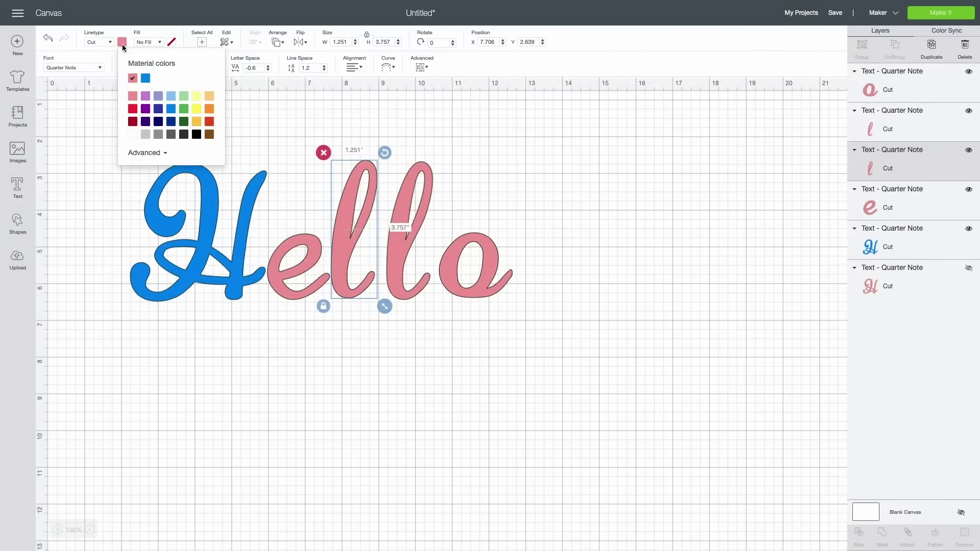
left_click(197, 111)
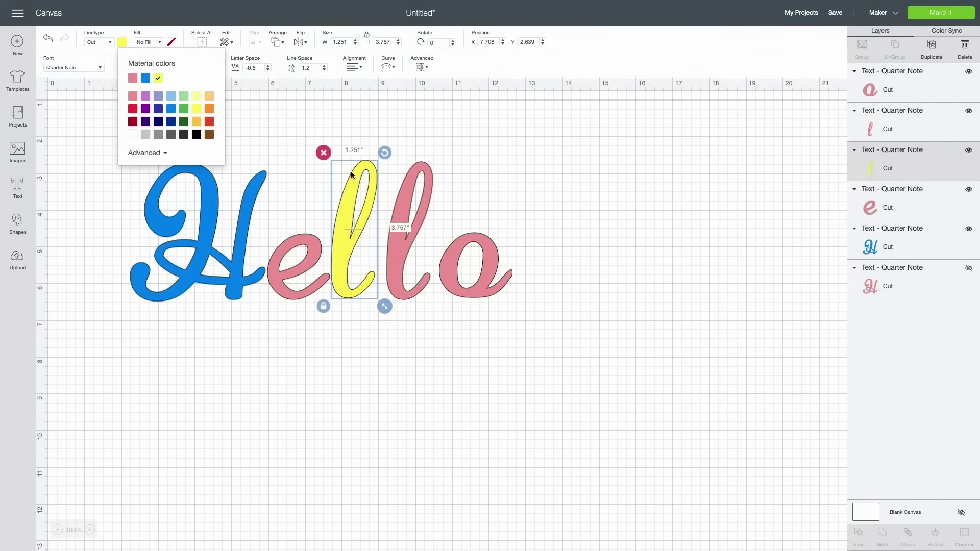
Try the Perf linetype on the second l, set it back to Cut, and colour the letter black
left_click(421, 223)
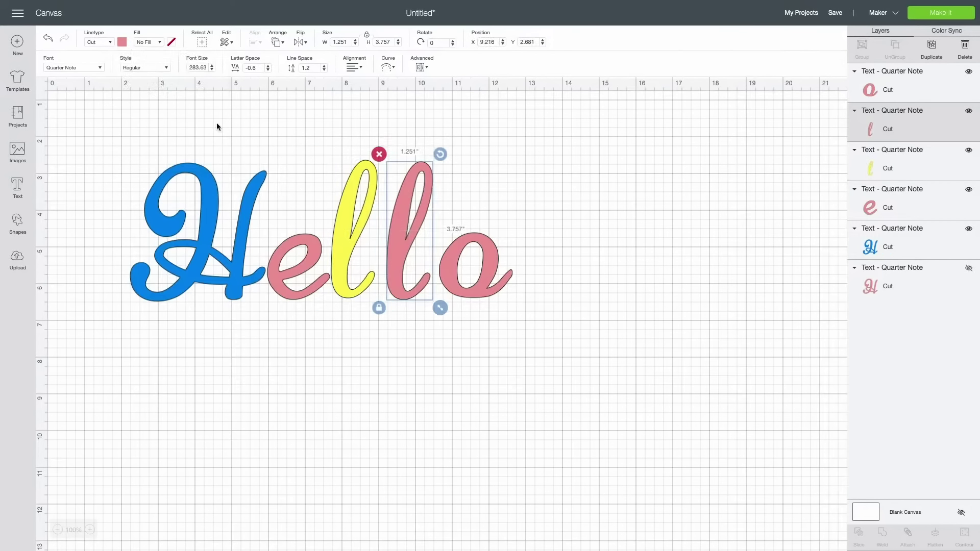
left_click(109, 43)
left_click(111, 139)
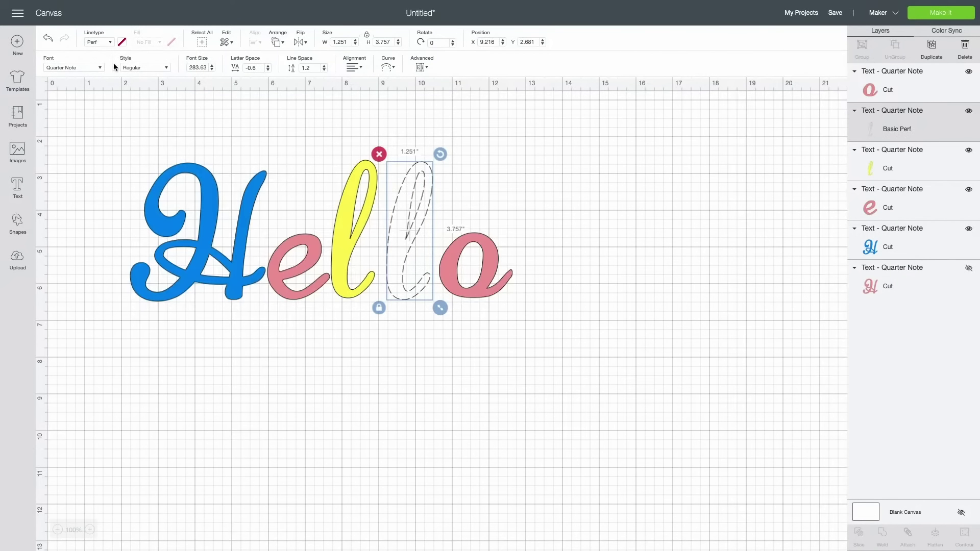
left_click(110, 42)
left_click(114, 59)
left_click(122, 42)
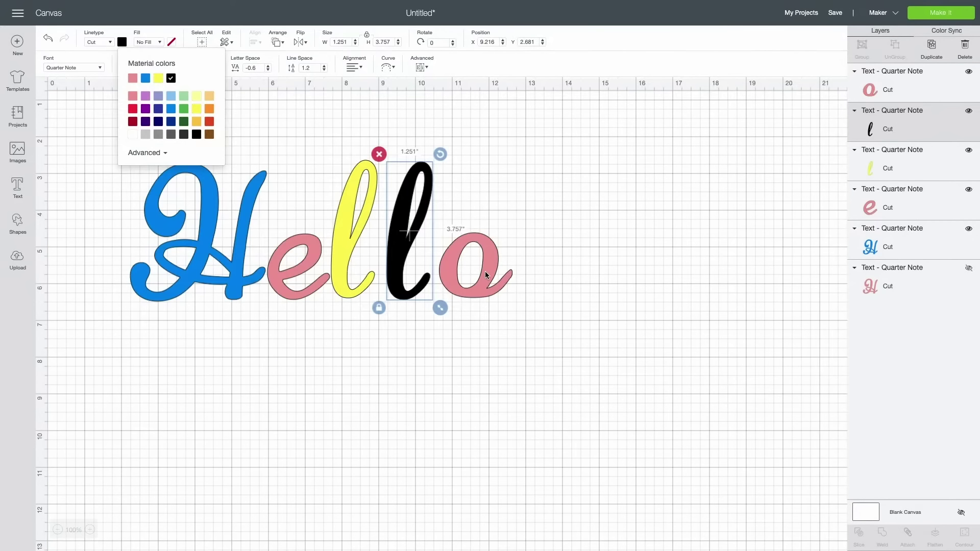
Recolour the o of Hello orange and deselect it
left_click(485, 275)
left_click(122, 42)
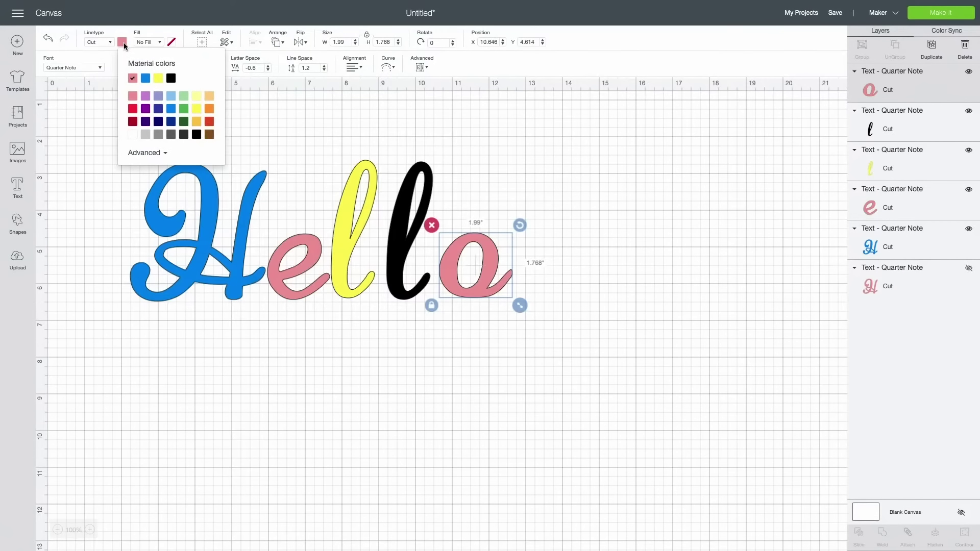
left_click(210, 109)
left_click(523, 356)
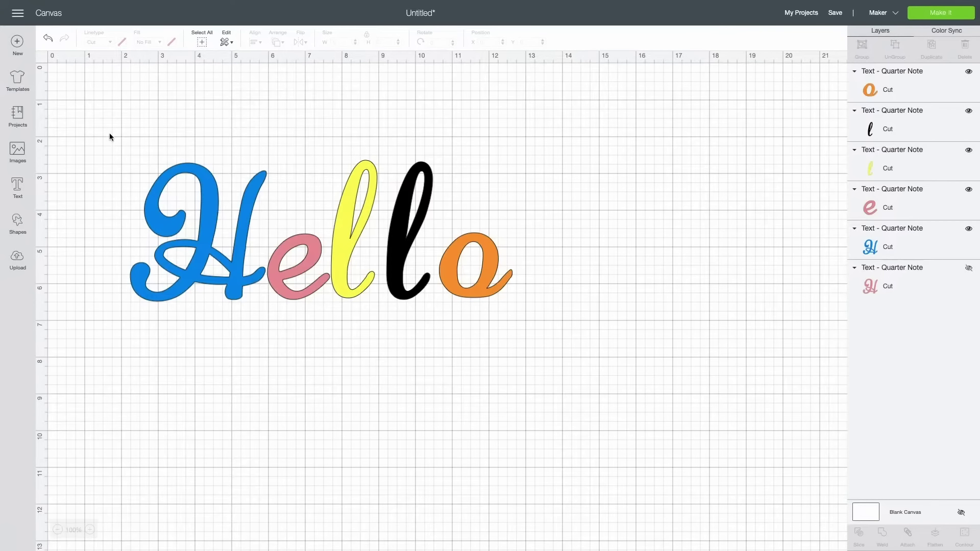
Nudge the o slightly closer to the black l, and group all five coloured letters of Hello
left_click_drag(109, 133, 592, 381)
left_click(592, 379)
mouse_move(489, 273)
left_mouse_down()
mouse_move(541, 242)
mouse_move(493, 248)
mouse_move(485, 268)
left_mouse_up()
left_click_drag(100, 143, 551, 325)
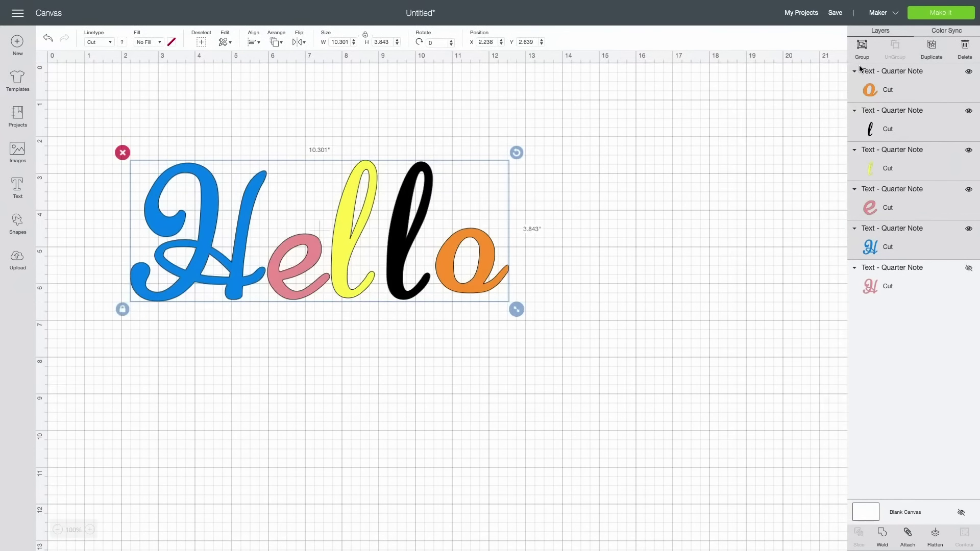
left_click(865, 49)
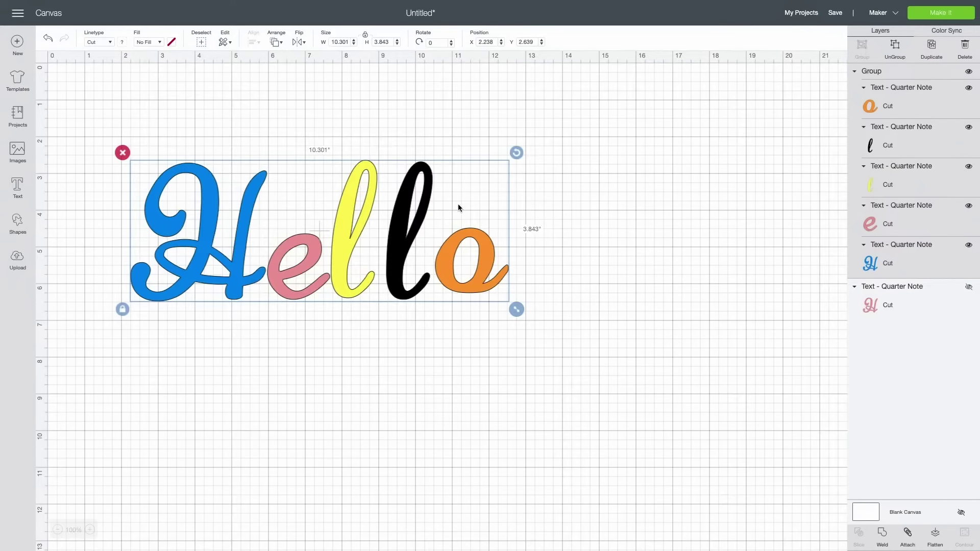
Move the grouped Hello around the canvas as one object and enlarge it to about 10.75 inches wide
left_click_drag(410, 240, 636, 208)
left_click_drag(510, 337, 477, 261)
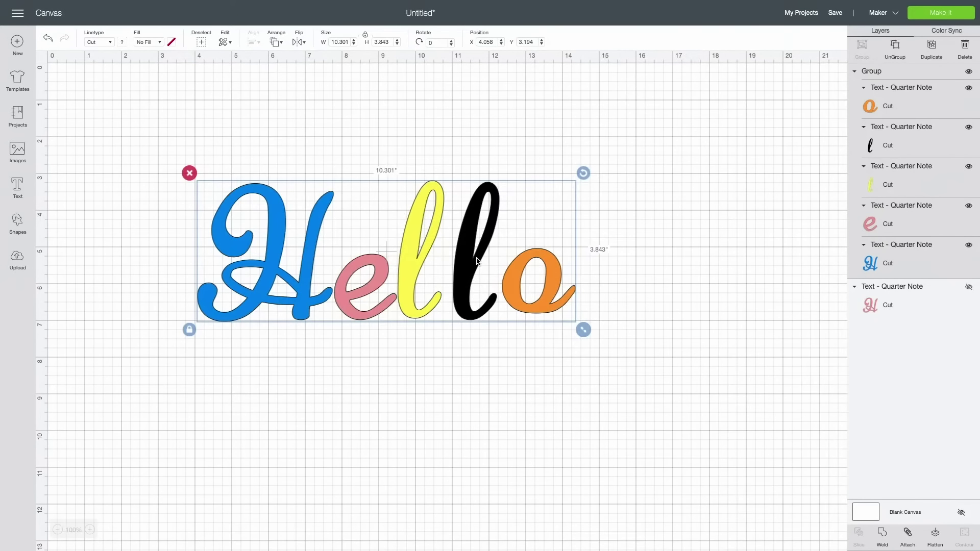
mouse_move(583, 329)
left_mouse_down()
mouse_move(643, 378)
mouse_move(757, 402)
mouse_move(755, 479)
mouse_move(506, 401)
mouse_move(599, 336)
left_mouse_up()
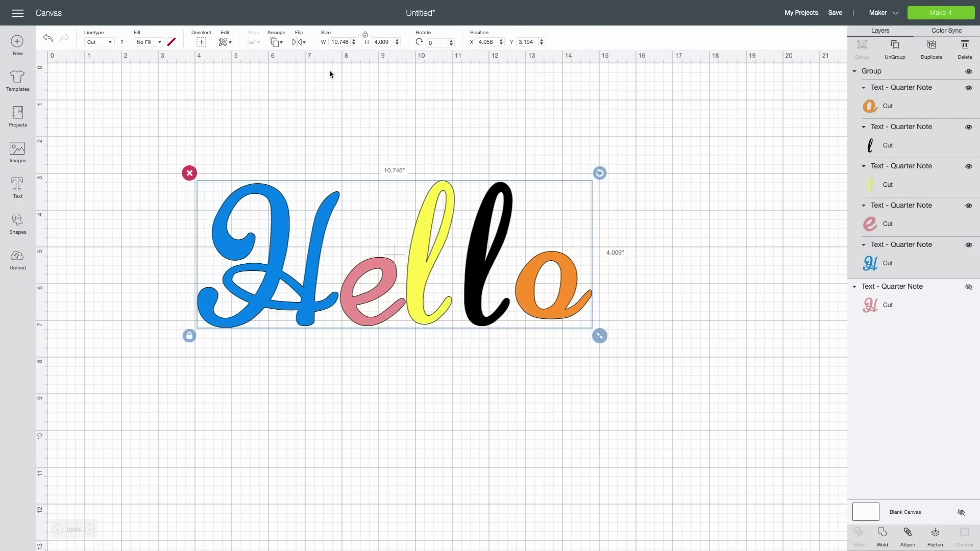
Flip the grouped Hello horizontally and back again, and reposition it at about X 1.63, Y 1.53 inches
left_click(298, 42)
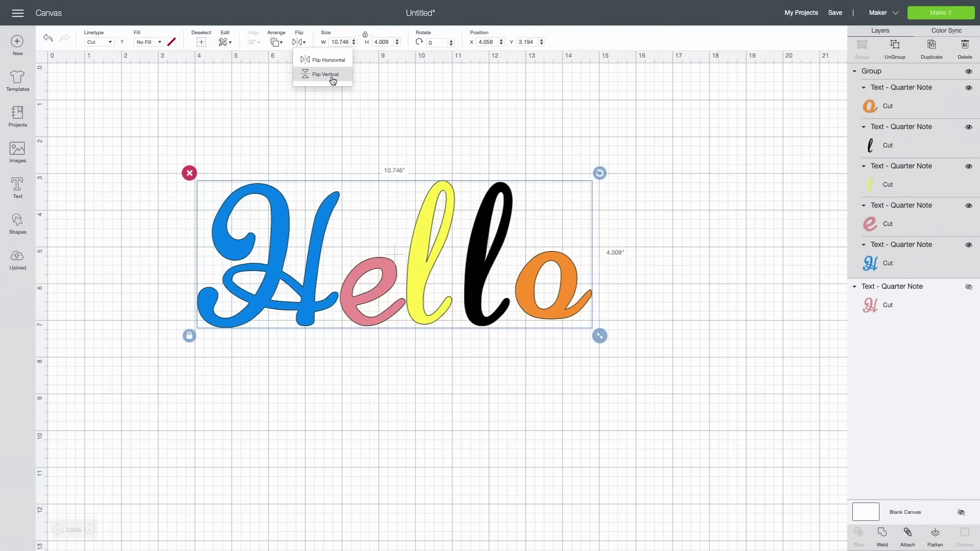
left_click(332, 78)
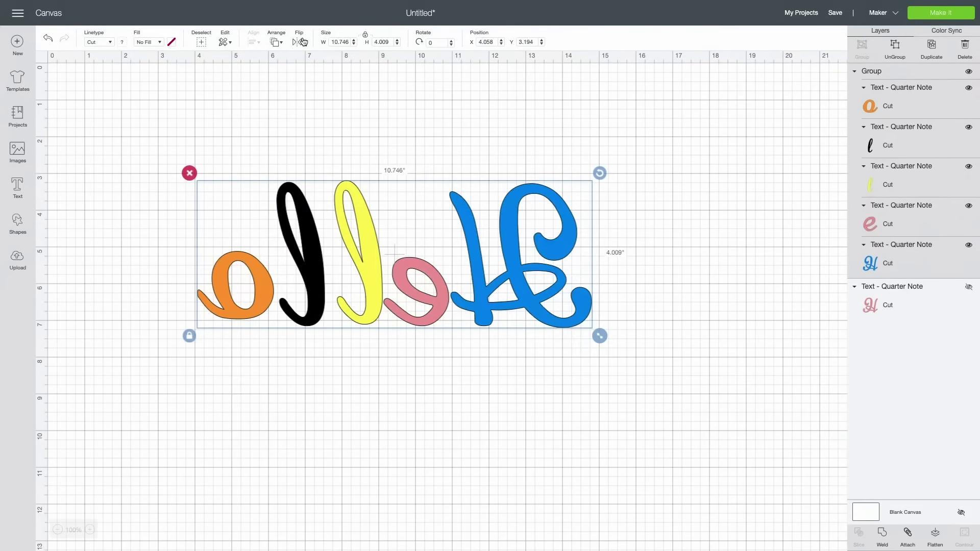
left_click(299, 42)
left_click(339, 61)
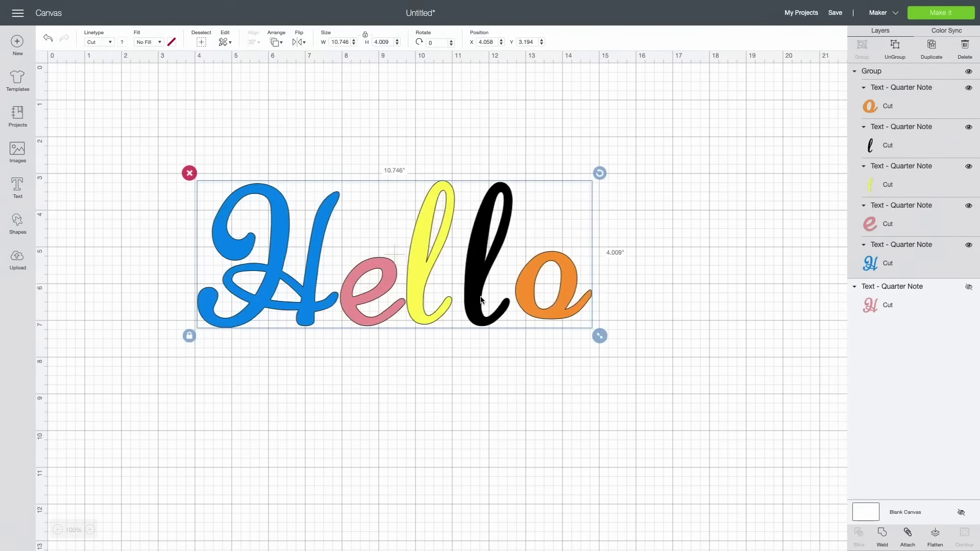
left_click_drag(484, 301, 394, 240)
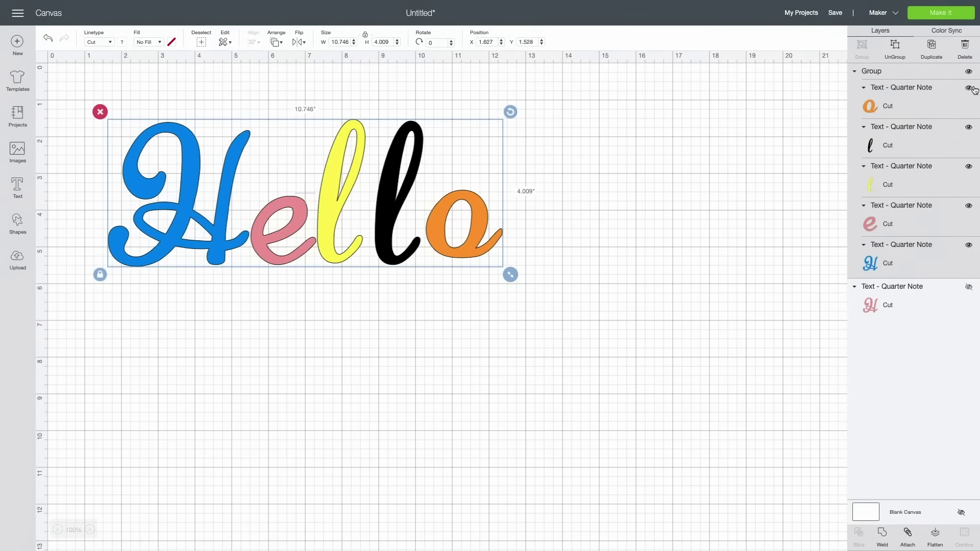
Preview how the grouped letters are distributed over the coloured mats, including the orange and yellow ones, and return to the canvas
left_click(967, 11)
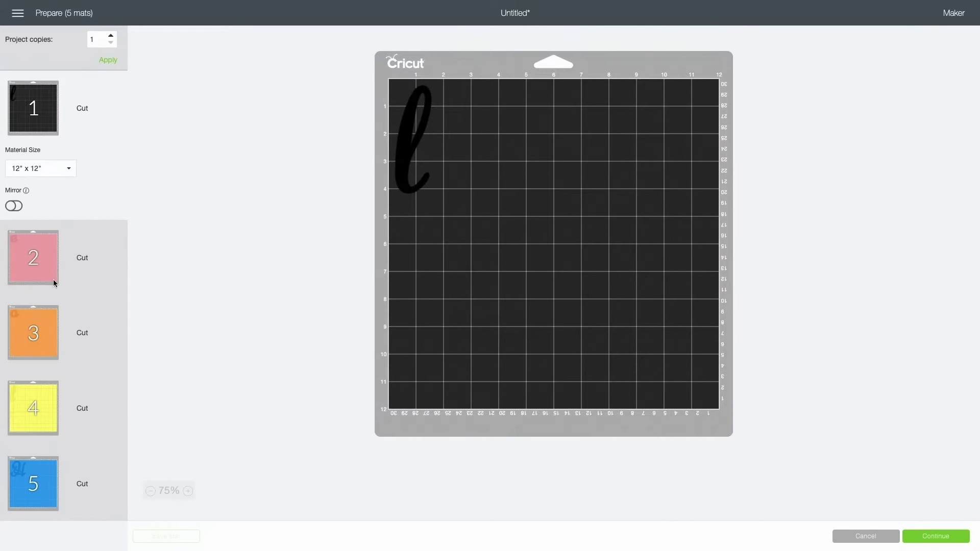
left_click(44, 327)
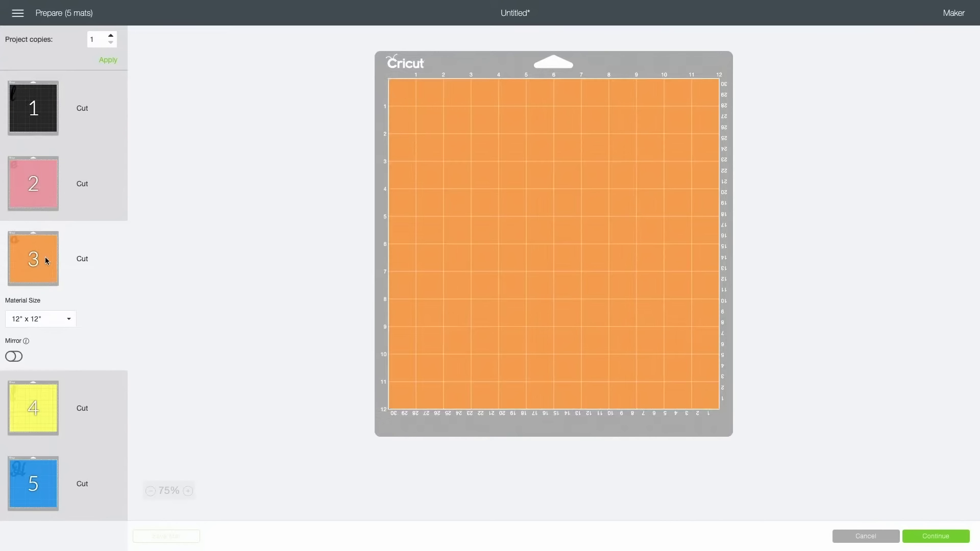
left_click(39, 414)
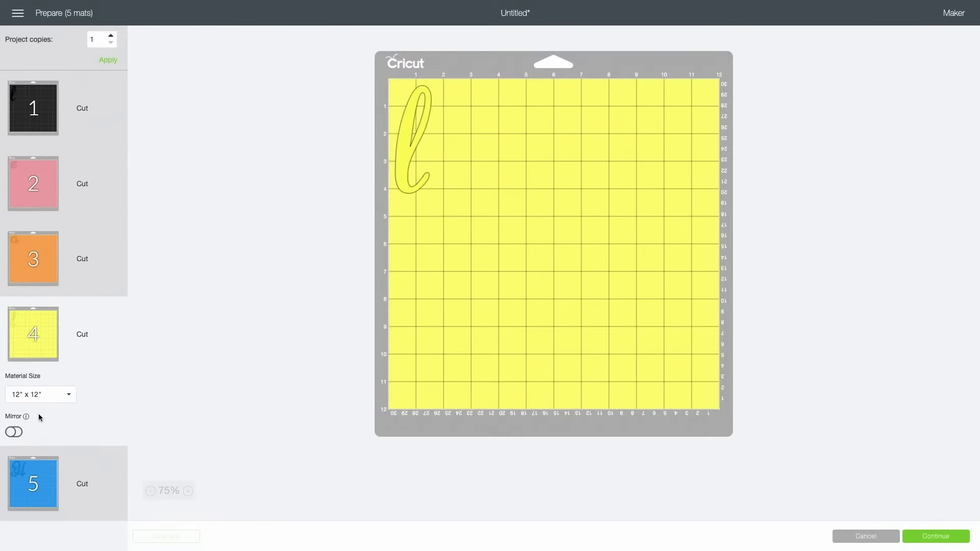
left_click(867, 536)
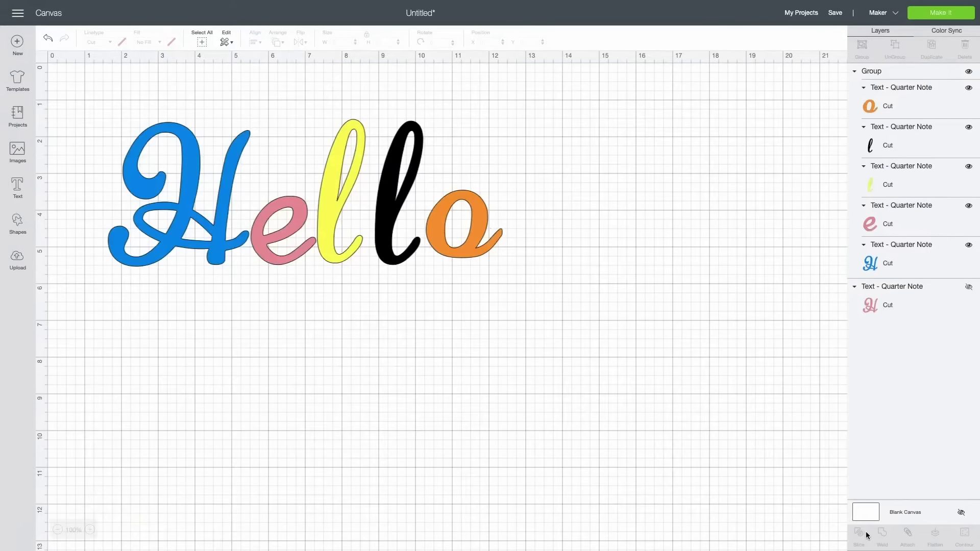